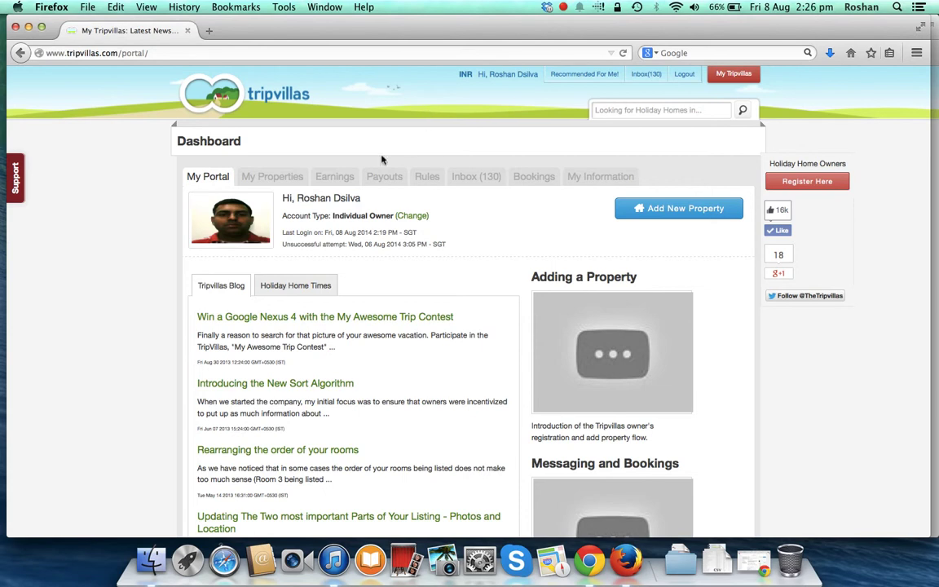
- Show the owner's properties list on the My Properties tab
{"action": "left_click", "coordinate": [272, 176]}
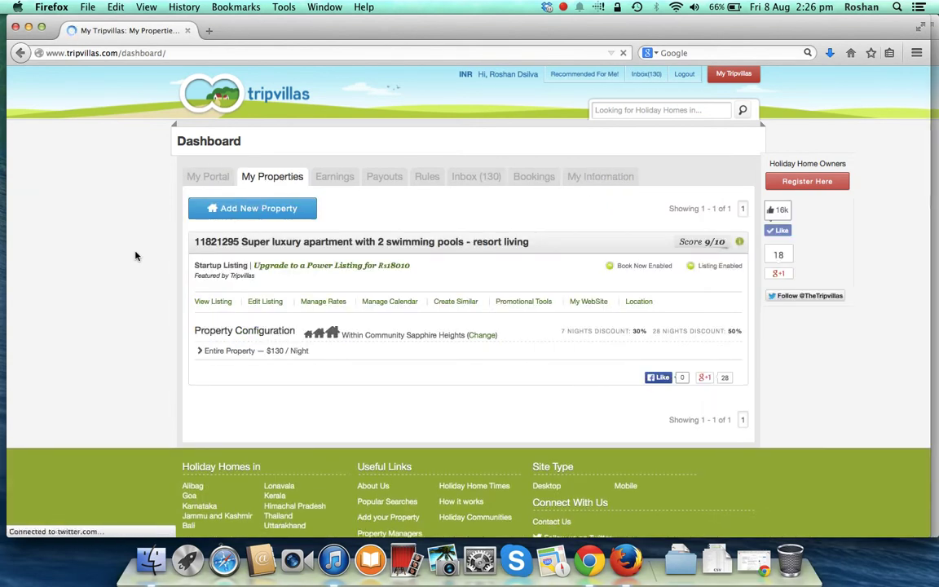
- Revisit My Portal and My Properties, then bring the apartment's public listing window forward
{"action": "left_click", "coordinate": [208, 181]}
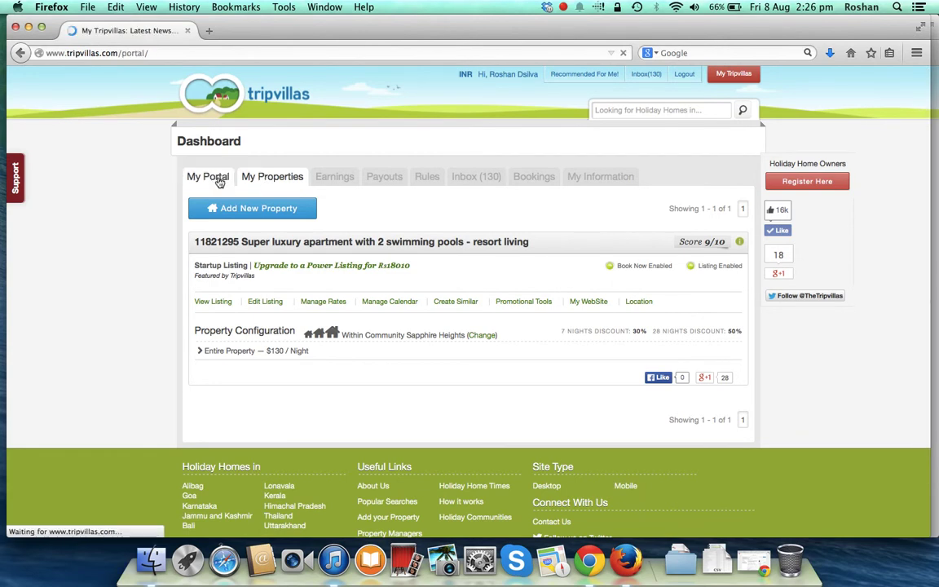
{"action": "left_click", "coordinate": [282, 177]}
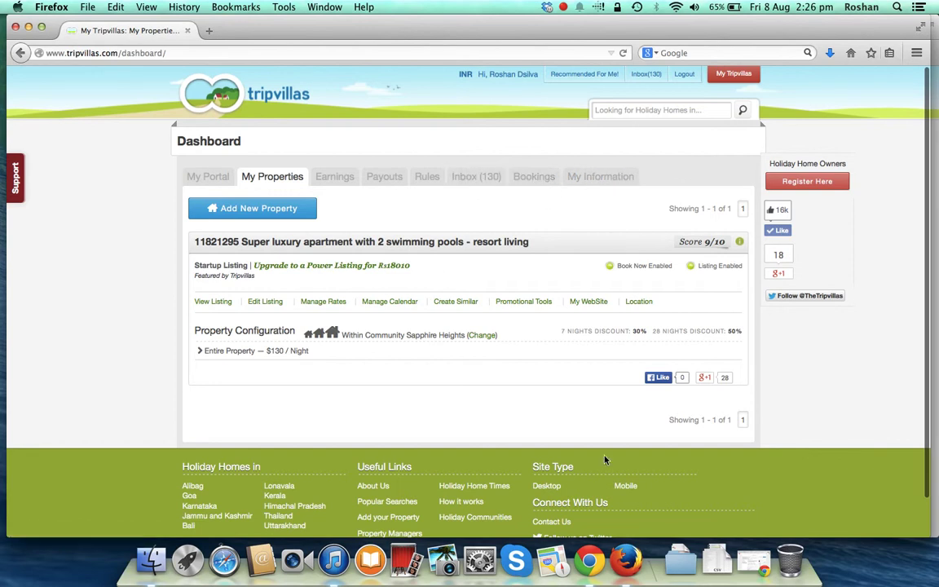
{"action": "left_click", "coordinate": [935, 277]}
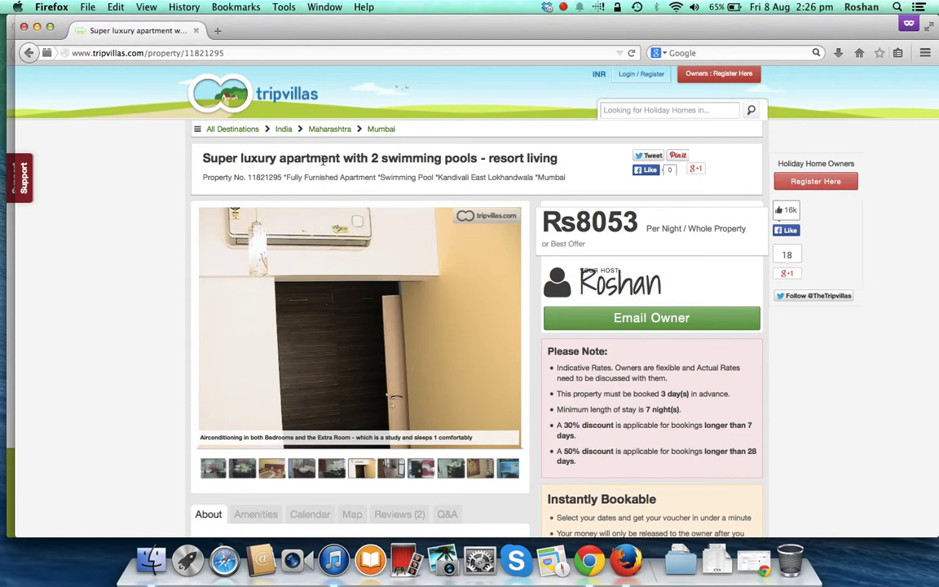
- Scroll through the apartment listing and view its amenities
{"action": "scroll", "coordinate": [155, 249], "scroll_direction": "down", "scroll_amount": 1}
{"action": "scroll", "coordinate": [155, 248], "scroll_direction": "up", "scroll_amount": 1}
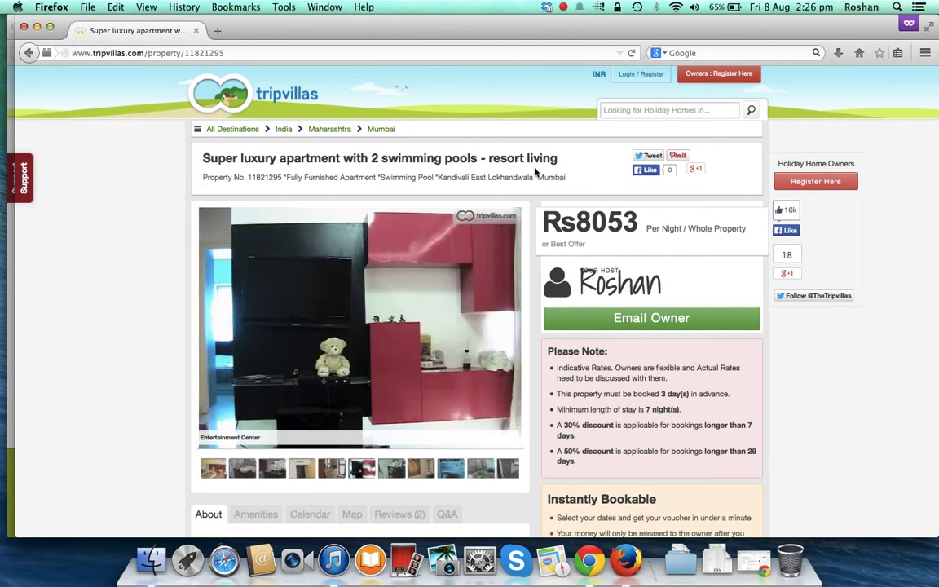
{"action": "scroll", "coordinate": [530, 184], "scroll_direction": "down", "scroll_amount": 1}
{"action": "scroll", "coordinate": [531, 184], "scroll_direction": "up", "scroll_amount": 1}
{"action": "scroll", "coordinate": [414, 319], "scroll_direction": "down", "scroll_amount": 8}
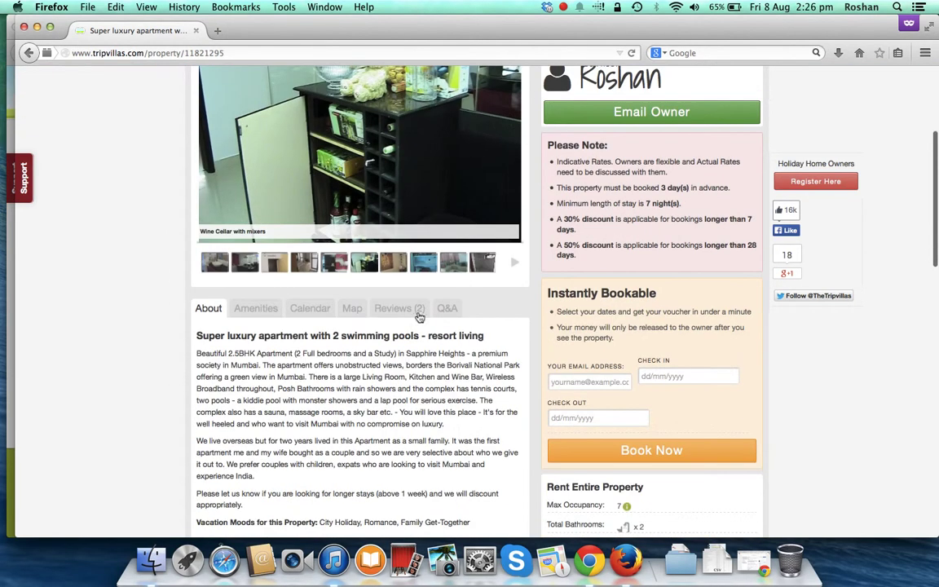
{"action": "scroll", "coordinate": [413, 319], "scroll_direction": "up", "scroll_amount": 5}
{"action": "scroll", "coordinate": [414, 320], "scroll_direction": "down", "scroll_amount": 3}
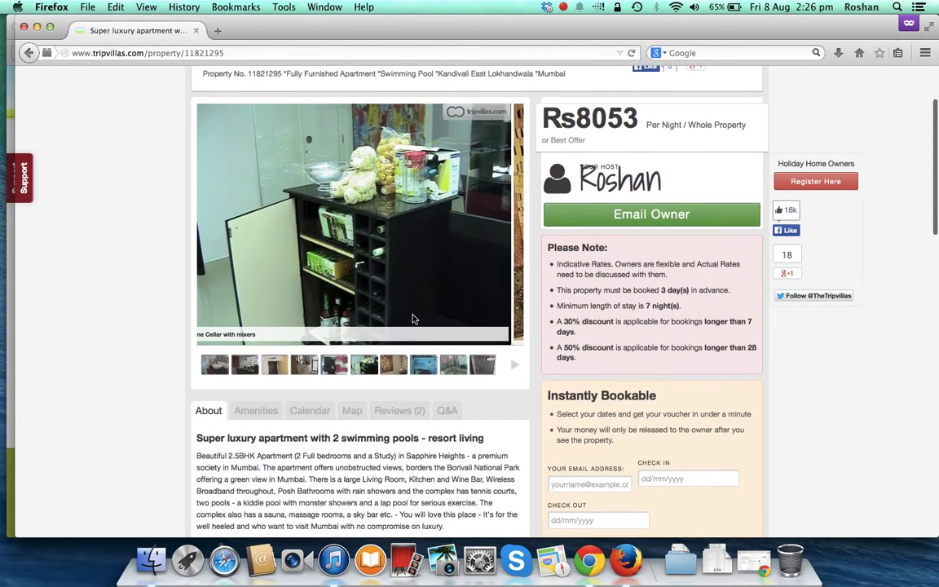
{"action": "scroll", "coordinate": [414, 319], "scroll_direction": "up", "scroll_amount": 4}
{"action": "scroll", "coordinate": [414, 319], "scroll_direction": "down", "scroll_amount": 4}
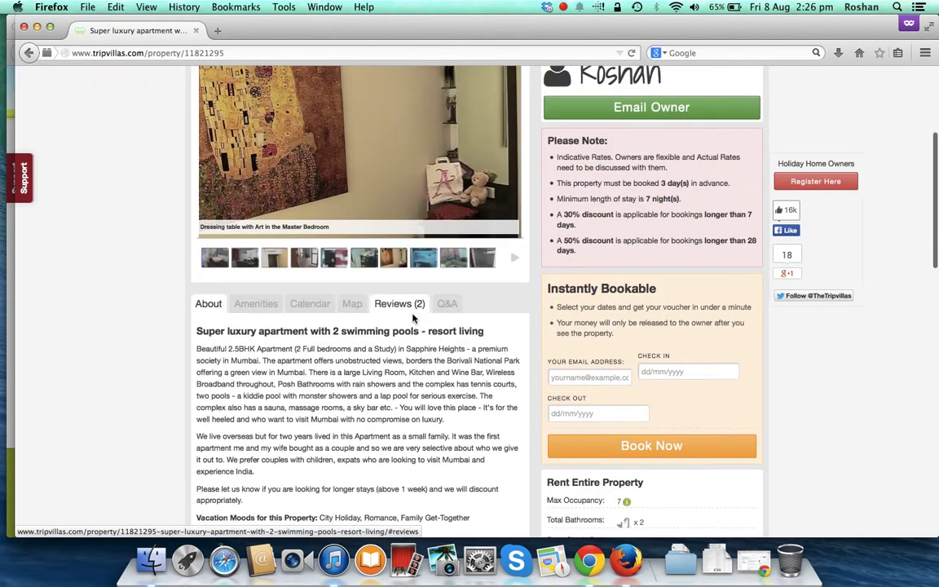
{"action": "left_click", "coordinate": [254, 309]}
{"action": "scroll", "coordinate": [367, 245], "scroll_direction": "down", "scroll_amount": 3}
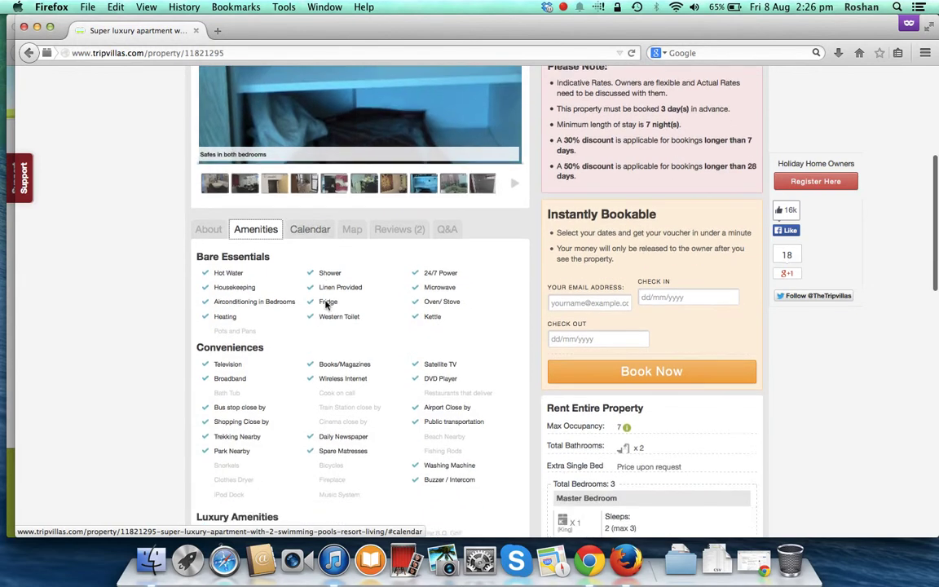
- View the listing's reviews and Q&A, then open the Email Owner form
{"action": "left_click", "coordinate": [398, 178]}
{"action": "left_click", "coordinate": [448, 176]}
{"action": "scroll", "coordinate": [433, 237], "scroll_direction": "down", "scroll_amount": 1}
{"action": "scroll", "coordinate": [489, 228], "scroll_direction": "up", "scroll_amount": 5}
{"action": "scroll", "coordinate": [640, 209], "scroll_direction": "down", "scroll_amount": 2}
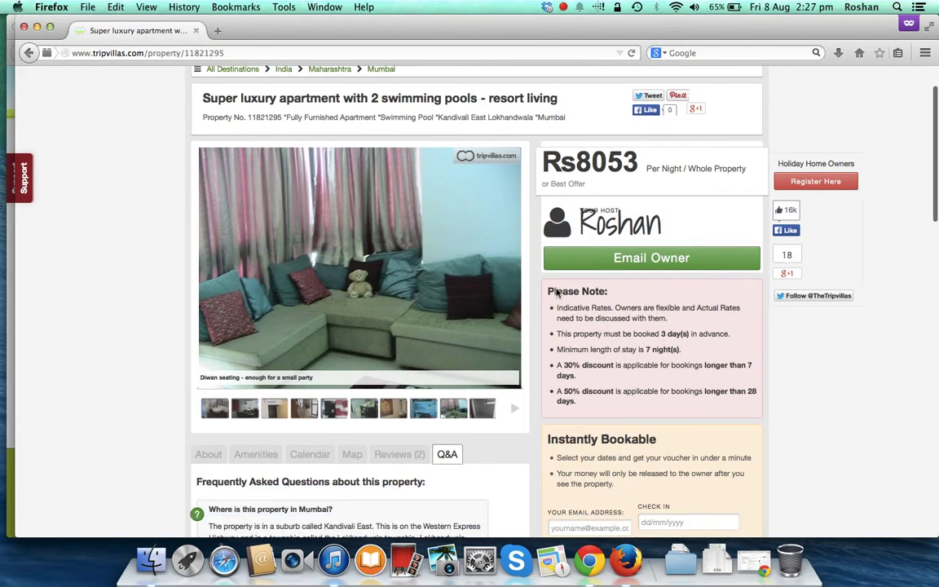
{"action": "left_click", "coordinate": [649, 228]}
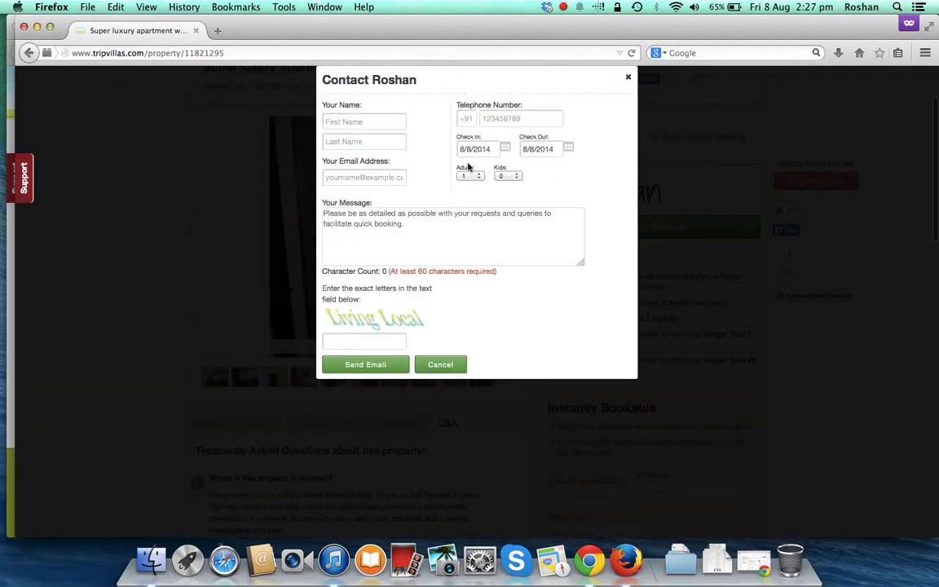
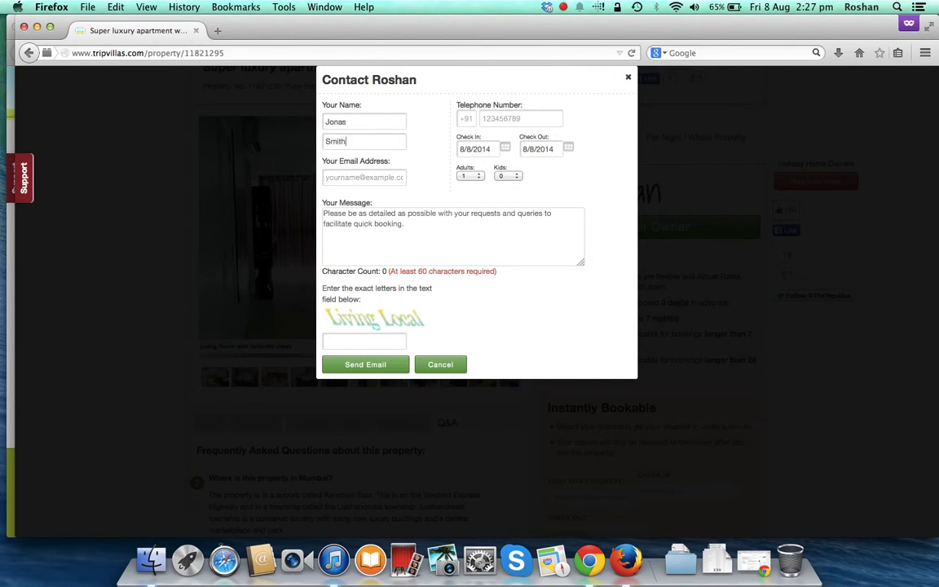
- Enter the guest's name, e-mail address and +65 phone number in the contact form
{"action": "key", "text": "Tab"}
{"action": "type", "text": "jonas"}
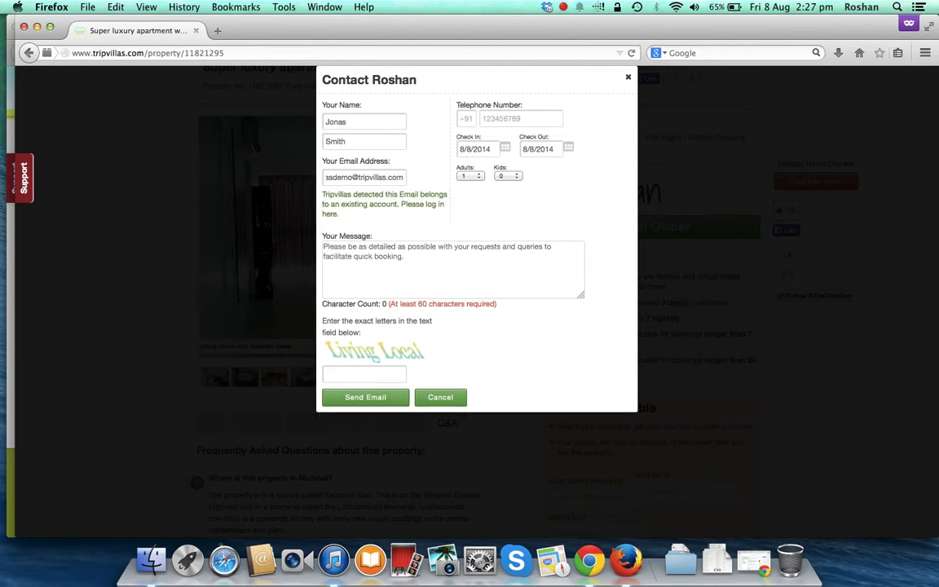
{"action": "left_click", "coordinate": [354, 176]}
{"action": "type", "text": "2"}
{"action": "key", "text": "Tab"}
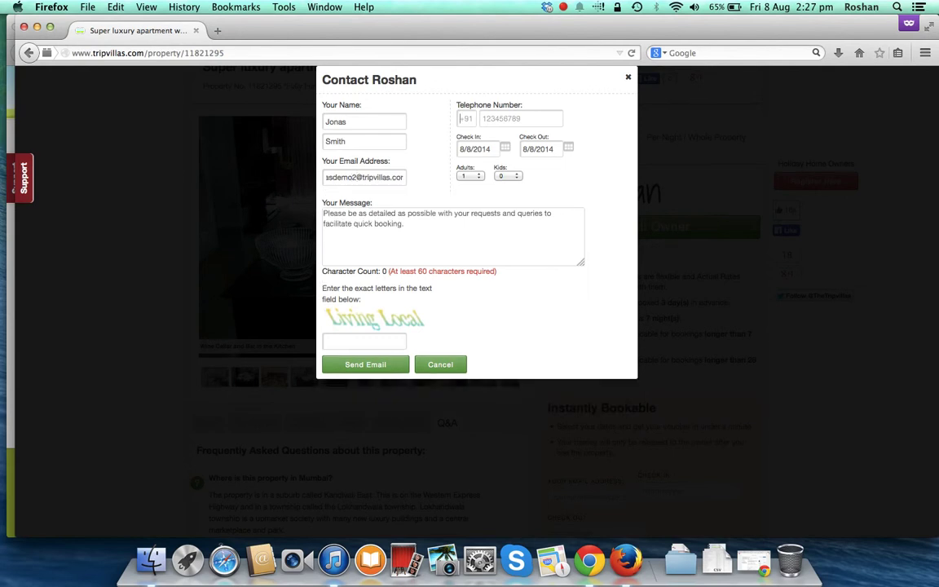
{"action": "left_click", "coordinate": [409, 224]}
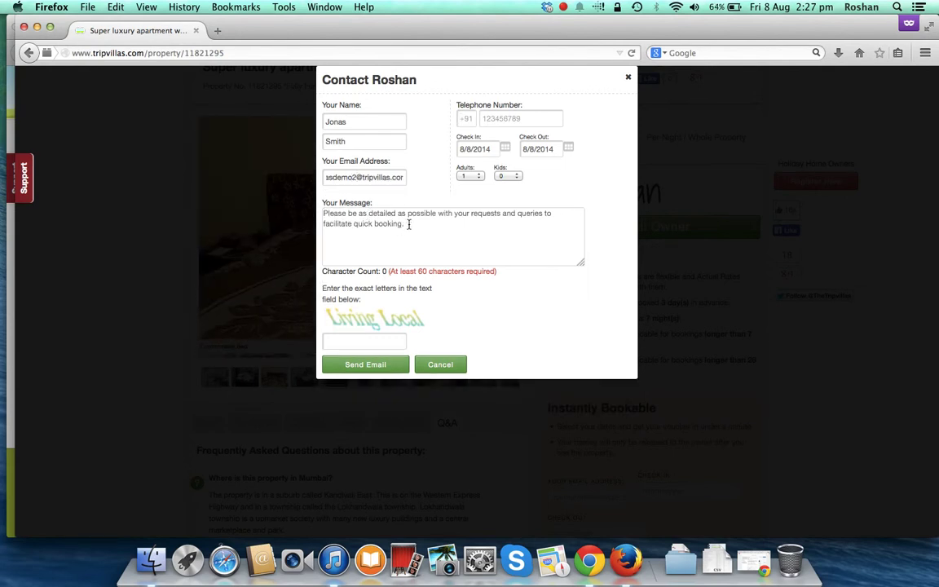
{"action": "left_click", "coordinate": [467, 119]}
{"action": "type", "text": "+65"}
{"action": "key", "text": "Tab"}
{"action": "type", "text": "90698"}
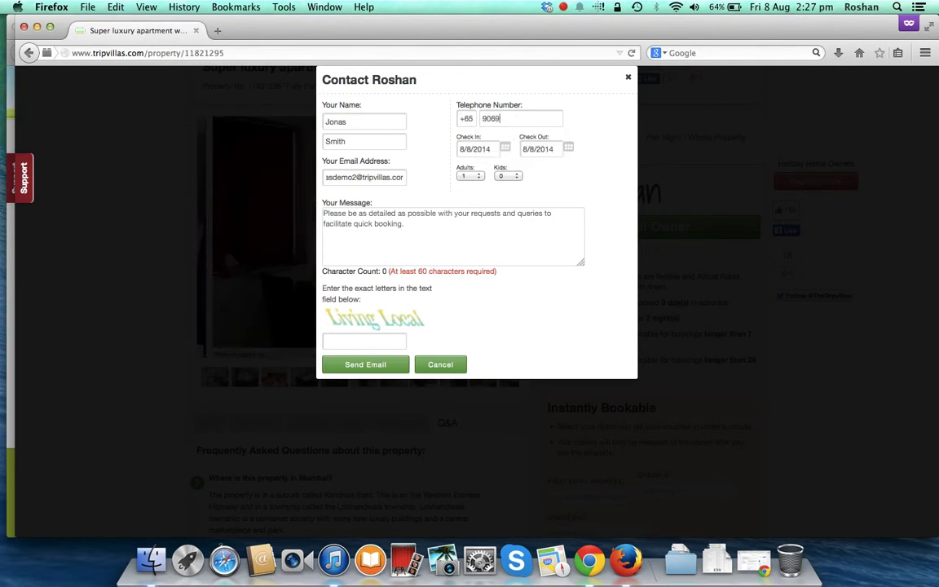
{"action": "key", "text": "Tab"}
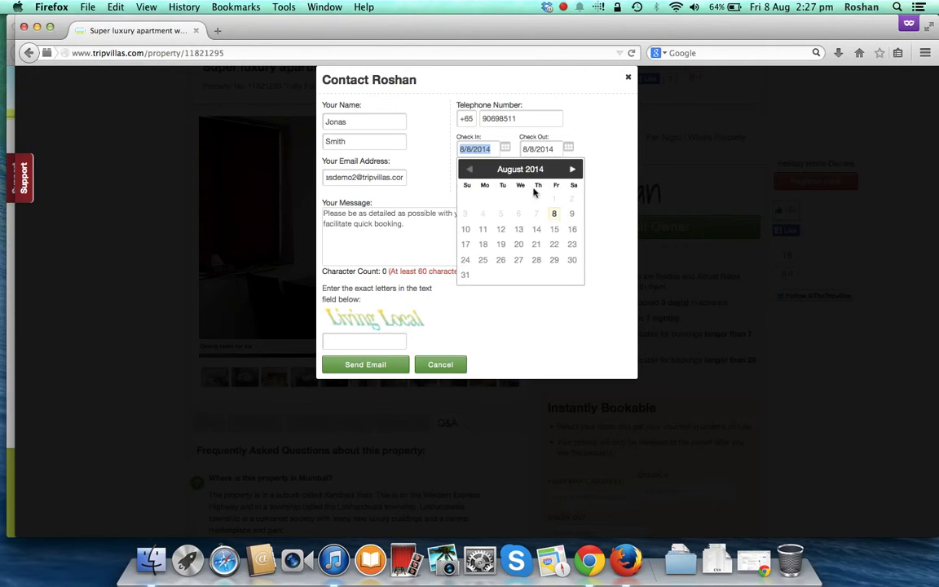
- Set the stay to 21–28 August 2014 with 4 adults and 1 kid
{"action": "left_click", "coordinate": [536, 243]}
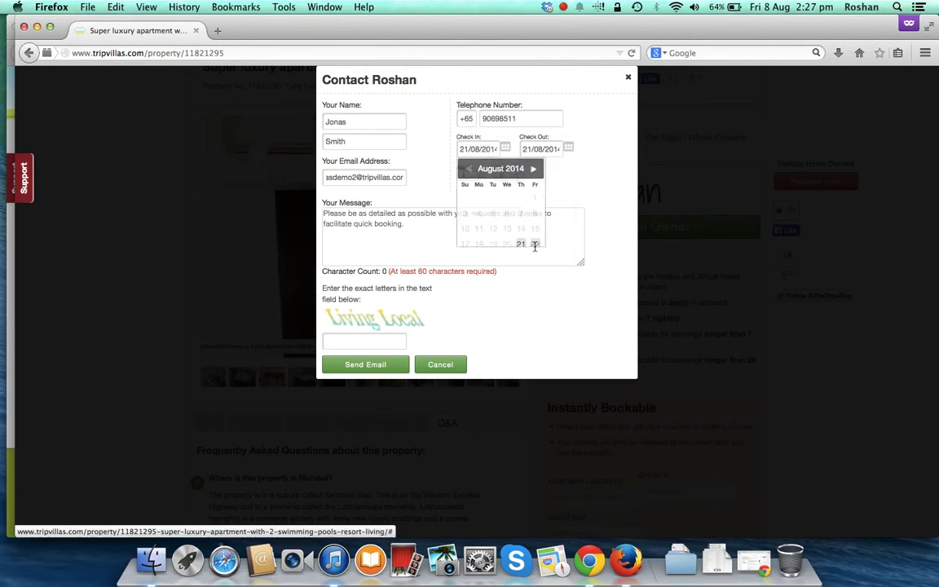
{"action": "left_click", "coordinate": [567, 149]}
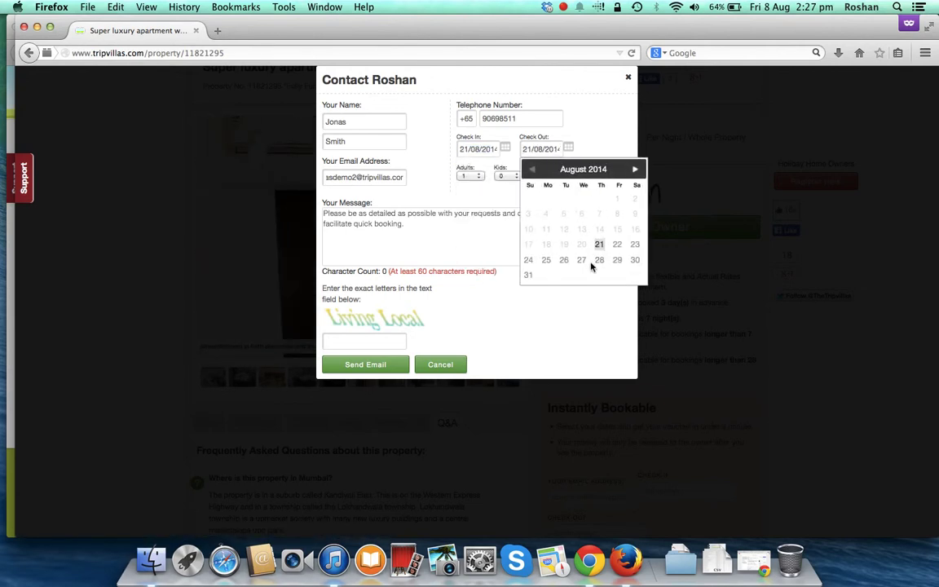
{"action": "left_click", "coordinate": [539, 237]}
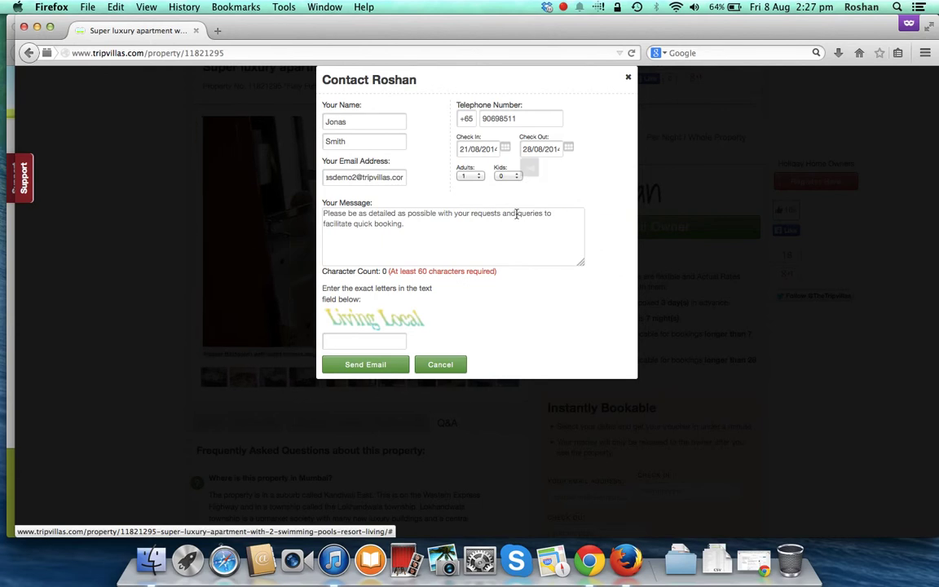
{"action": "left_click", "coordinate": [470, 176]}
{"action": "left_click", "coordinate": [472, 209]}
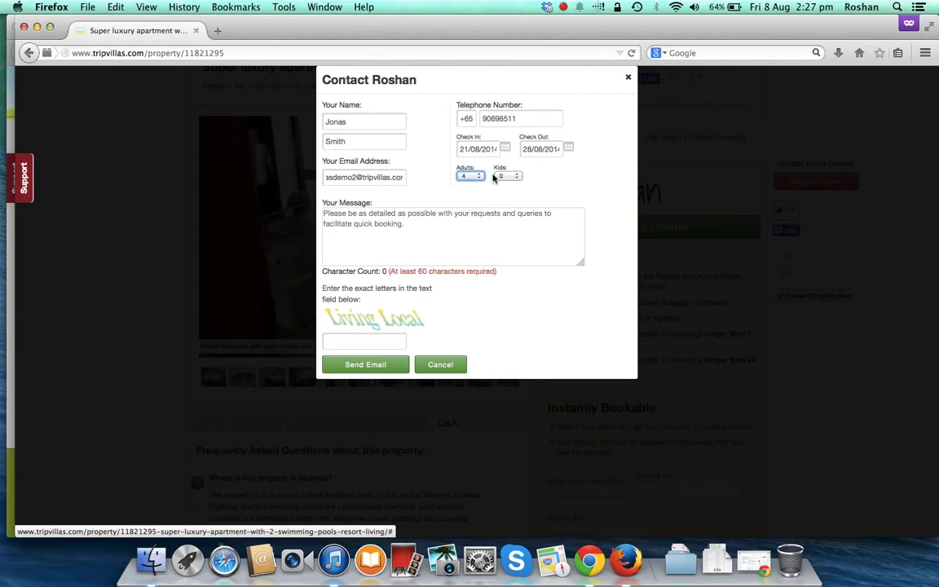
{"action": "left_click", "coordinate": [507, 176]}
{"action": "left_click", "coordinate": [503, 195]}
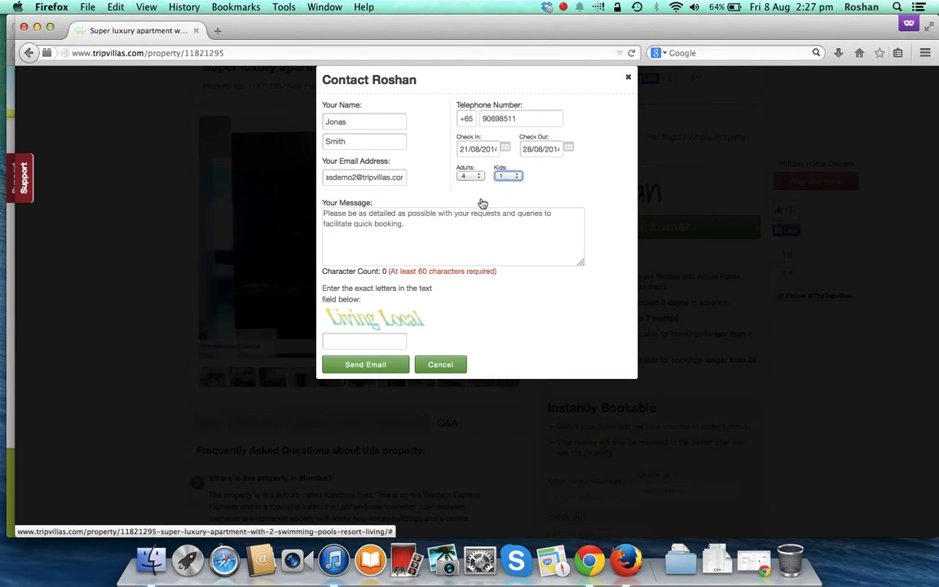
{"action": "left_click", "coordinate": [430, 219]}
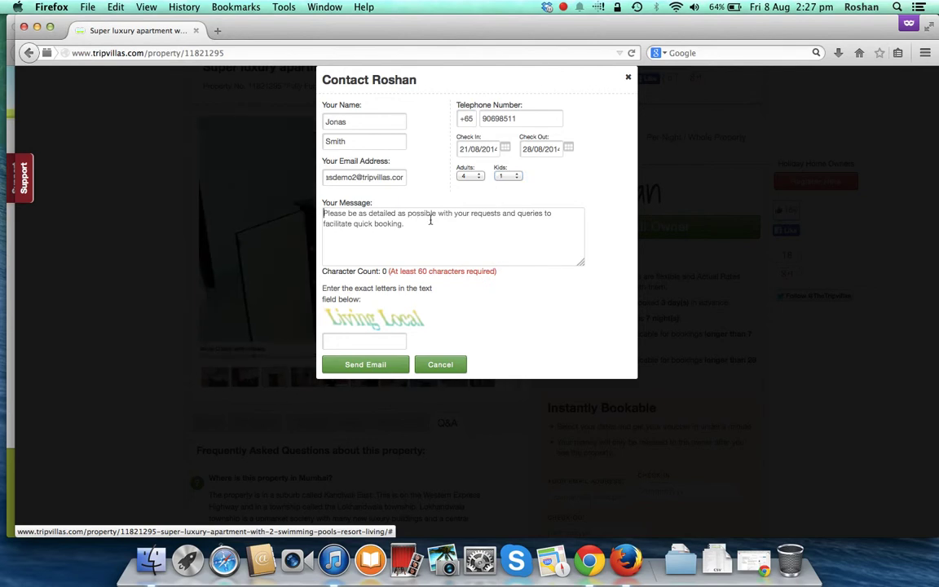
- Write a message asking about Mumbai availability and cost, send it, and dismiss the confirmation
{"action": "type", "text": "Hi there, me and"}
{"action": "key", "text": "BackSpace"}
{"action": "key", "text": "BackSpace"}
{"action": "key", "text": "BackSpace"}
{"action": "key", "text": "BackSpace"}
{"action": "type", "text": "and "}
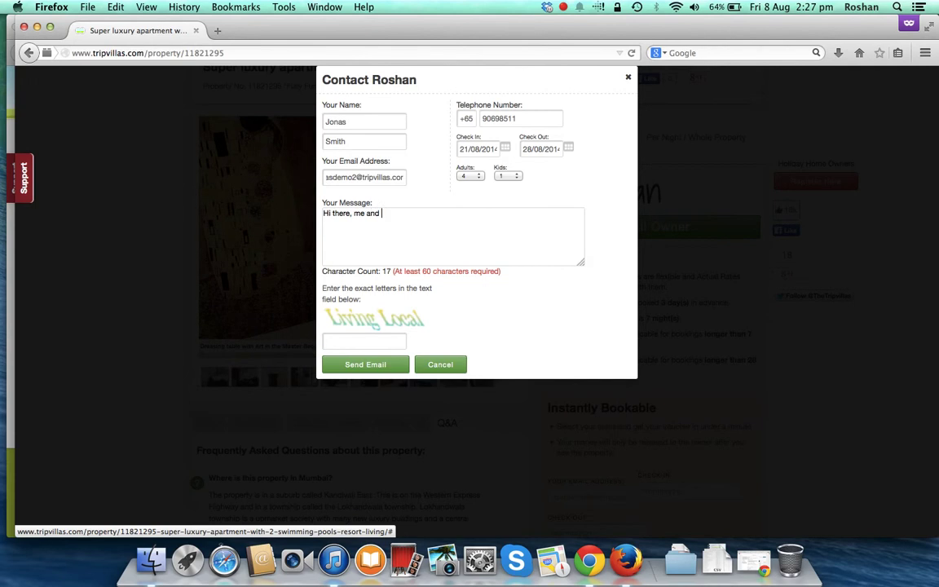
{"action": "type", "text": "my fiance and my parents woudl"}
{"action": "type", "text": "like to visit "}
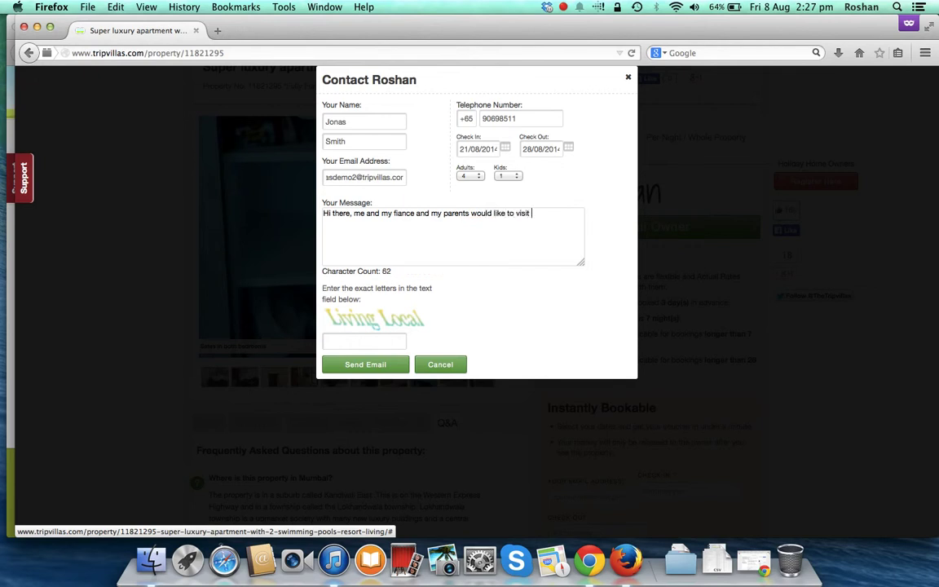
{"action": "type", "text": "Mumbai and stay at your place. Is t"}
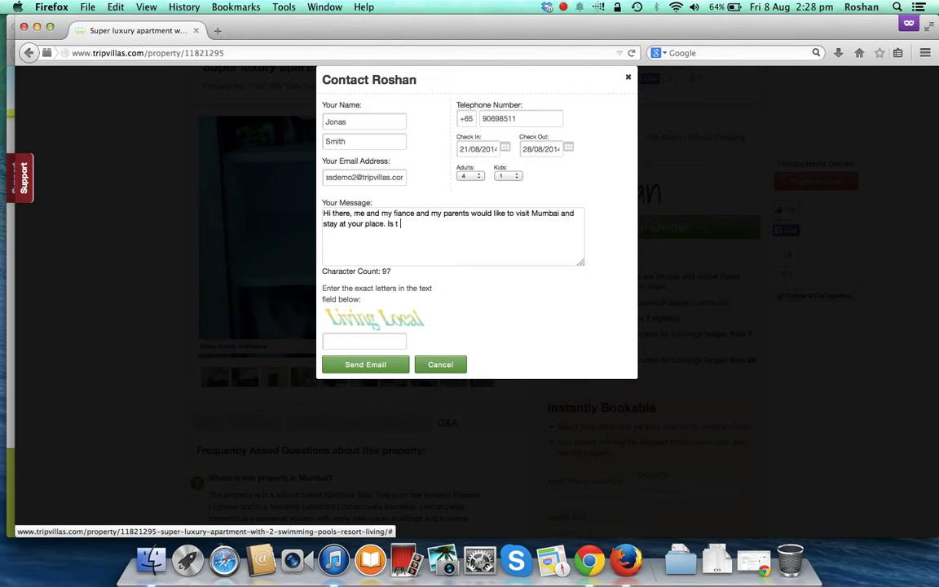
{"action": "key", "text": "BackSpace"}
{"action": "type", "text": "it availab"}
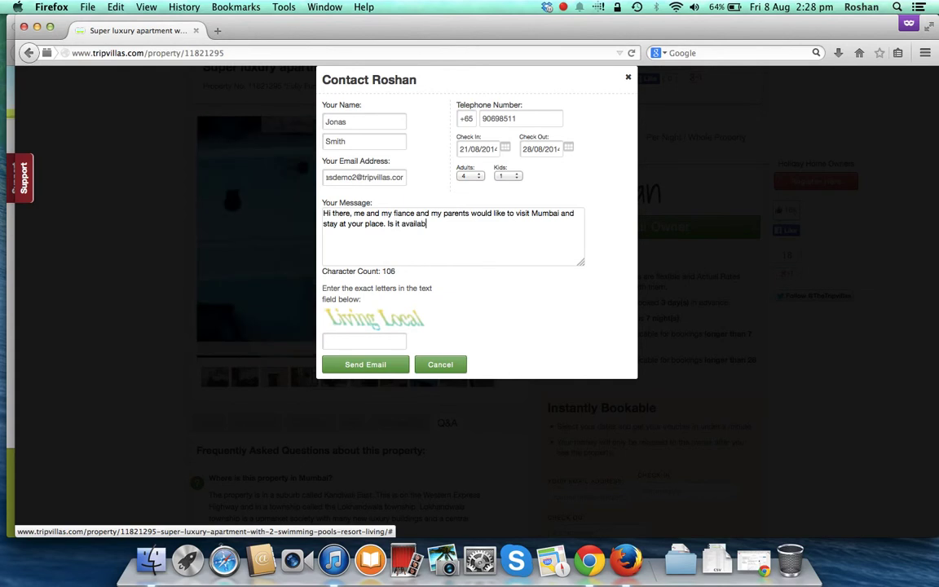
{"action": "type", "text": "le and what would it cost? "}
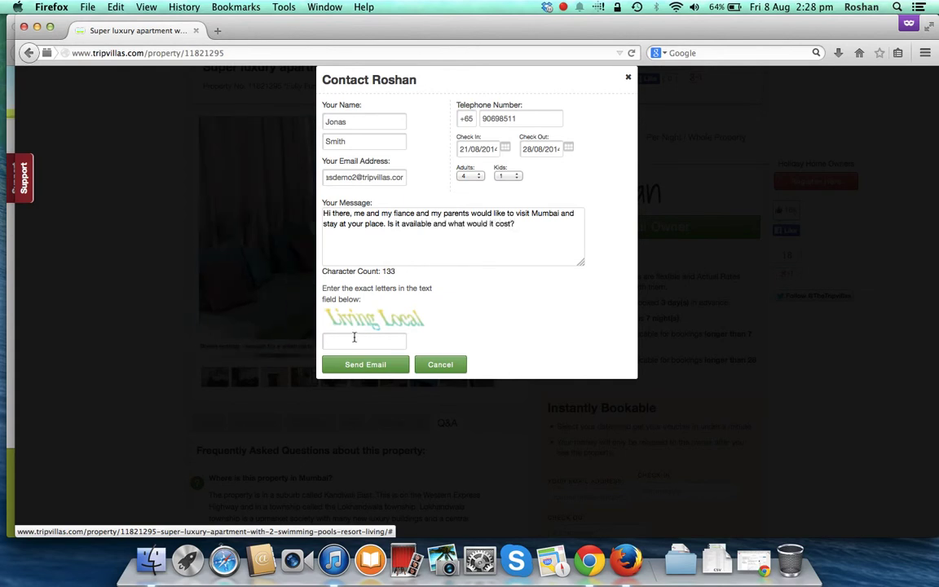
{"action": "type", "text": "Li"}
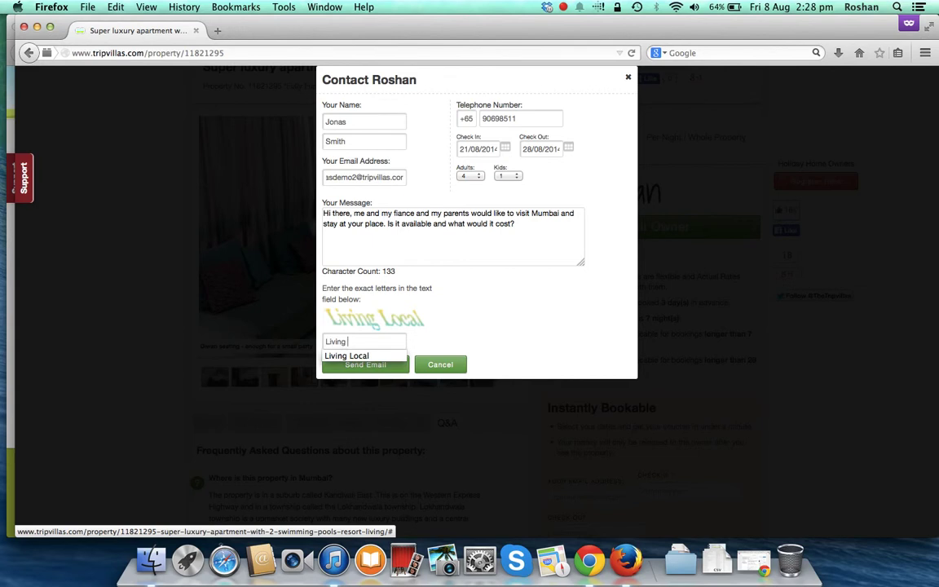
{"action": "left_click", "coordinate": [353, 366]}
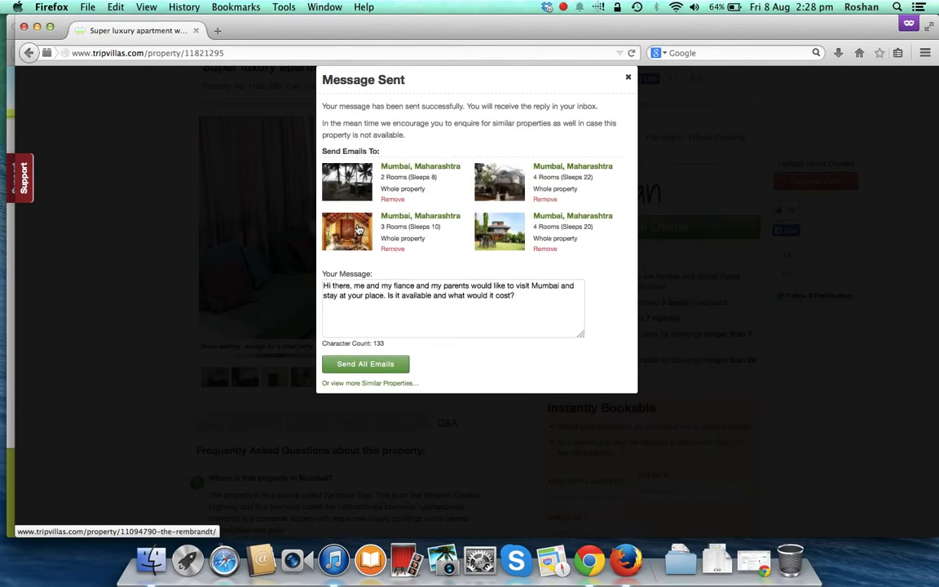
{"action": "left_click", "coordinate": [628, 79]}
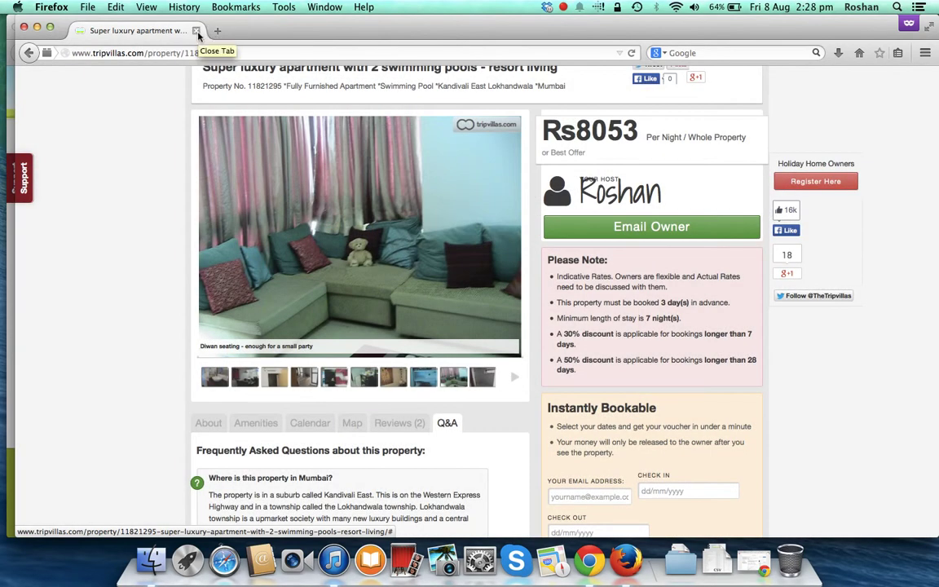
- Close the property page and return to the My Portal overview
{"action": "left_click", "coordinate": [196, 31]}
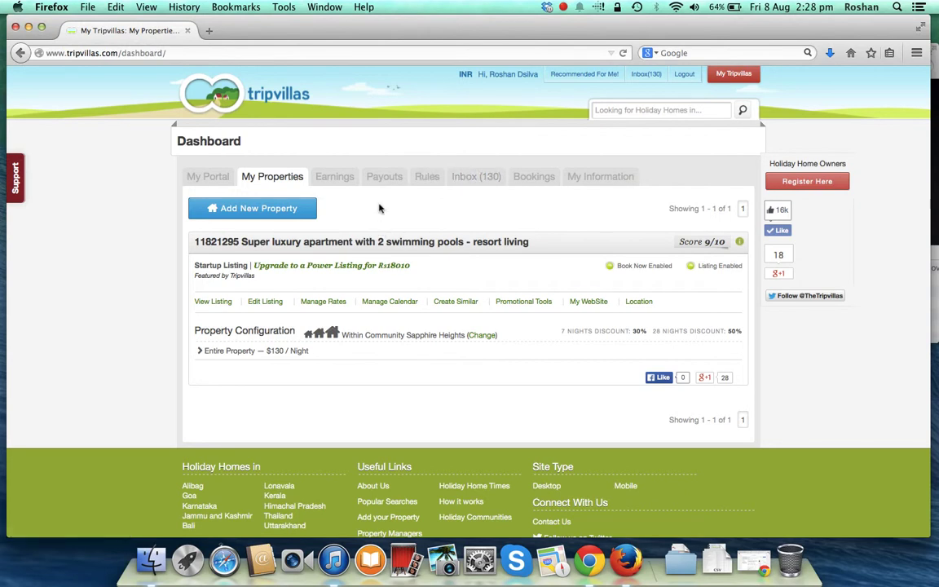
{"action": "left_click", "coordinate": [224, 181]}
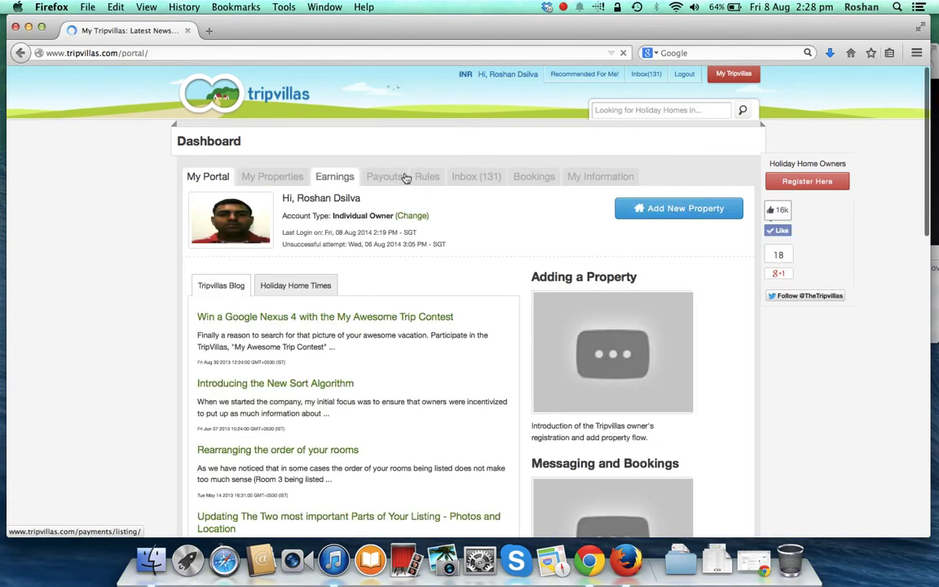
- Open the Inbox (131) and the newest Mumbai enquiry still at Enquiry Stage
{"action": "left_click", "coordinate": [483, 180]}
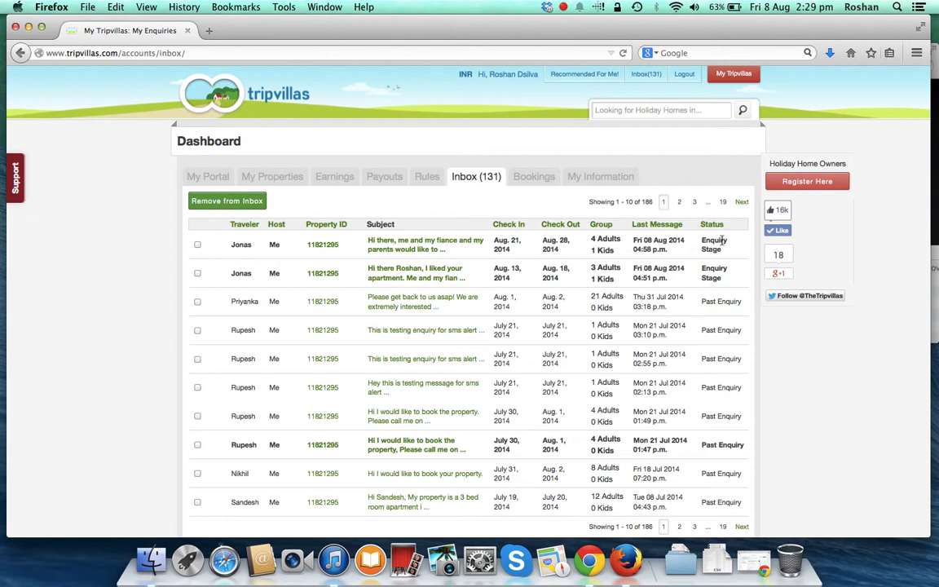
{"action": "scroll", "coordinate": [717, 269], "scroll_direction": "down", "scroll_amount": 3}
{"action": "scroll", "coordinate": [715, 326], "scroll_direction": "up", "scroll_amount": 1}
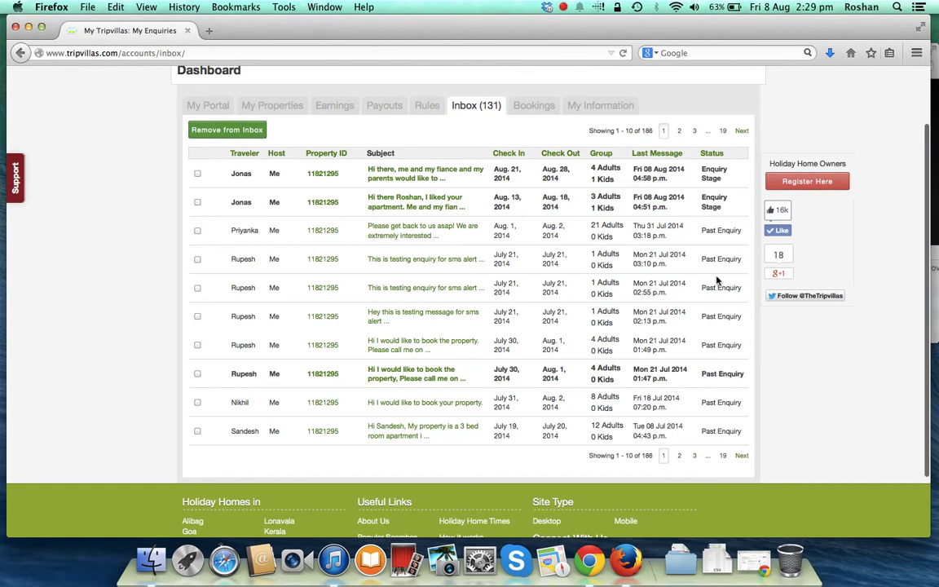
{"action": "scroll", "coordinate": [719, 253], "scroll_direction": "up", "scroll_amount": 1}
{"action": "scroll", "coordinate": [714, 278], "scroll_direction": "up", "scroll_amount": 1}
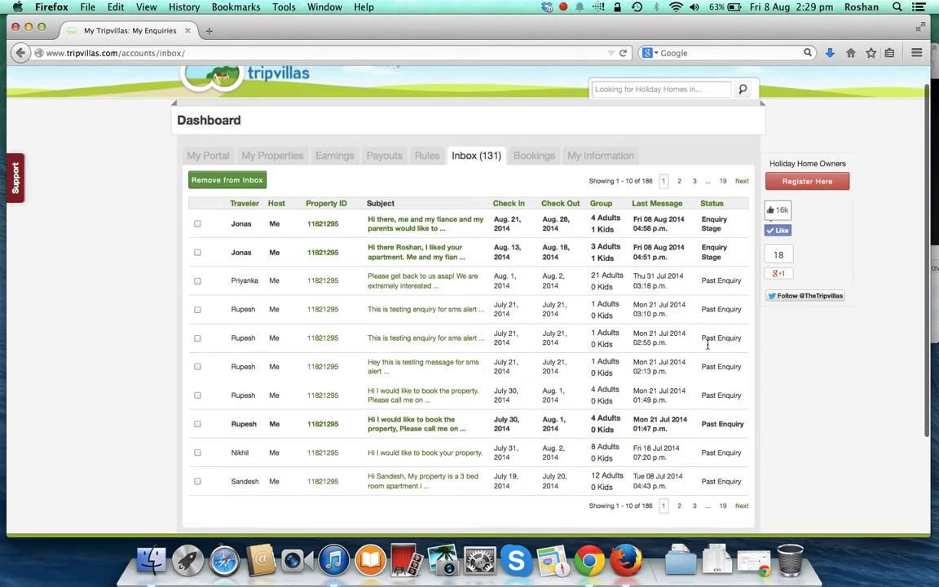
{"action": "left_click", "coordinate": [404, 229]}
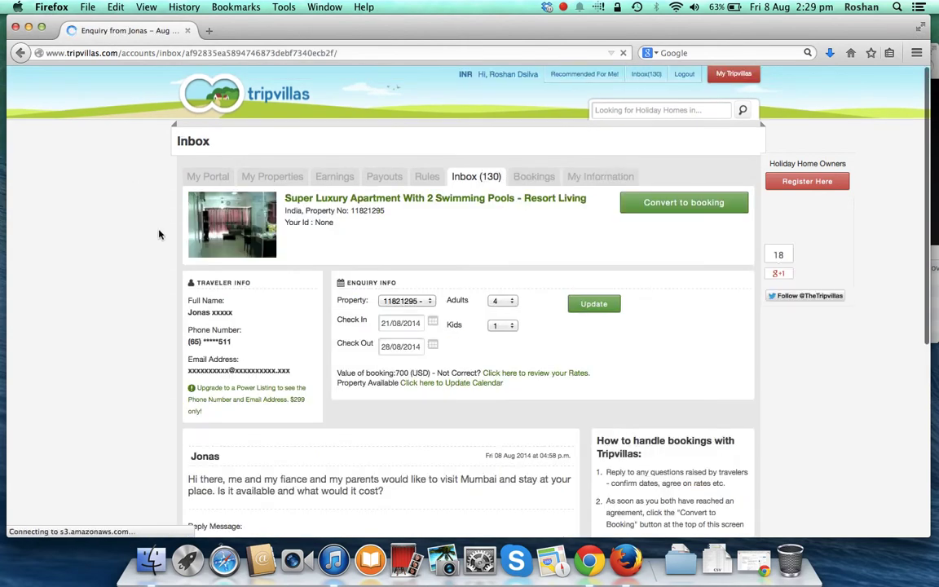
- Scroll through the enquiry's traveler info, 700 USD enquiry details and Reply Message box
{"action": "scroll", "coordinate": [181, 249], "scroll_direction": "down", "scroll_amount": 1}
{"action": "scroll", "coordinate": [181, 249], "scroll_direction": "down", "scroll_amount": 3}
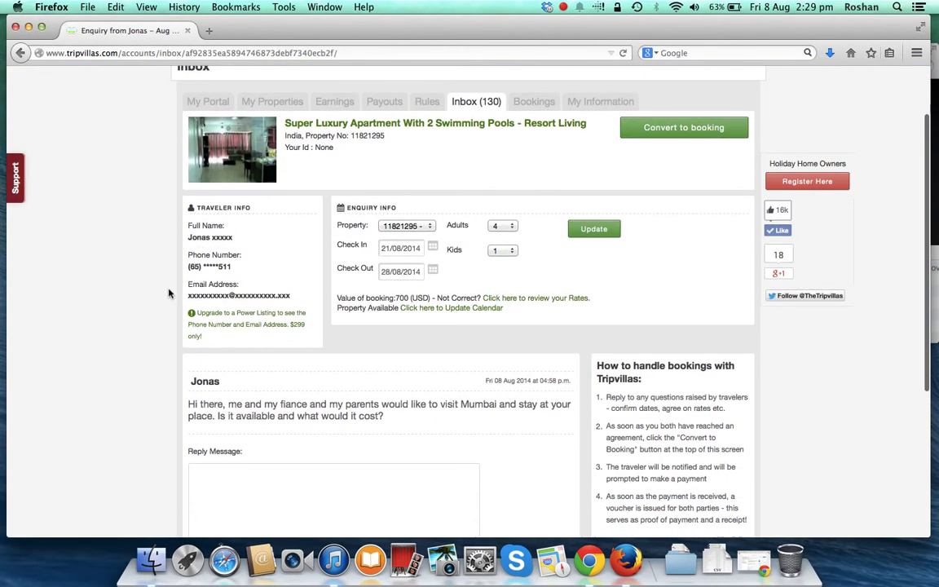
{"action": "scroll", "coordinate": [172, 258], "scroll_direction": "down", "scroll_amount": 1}
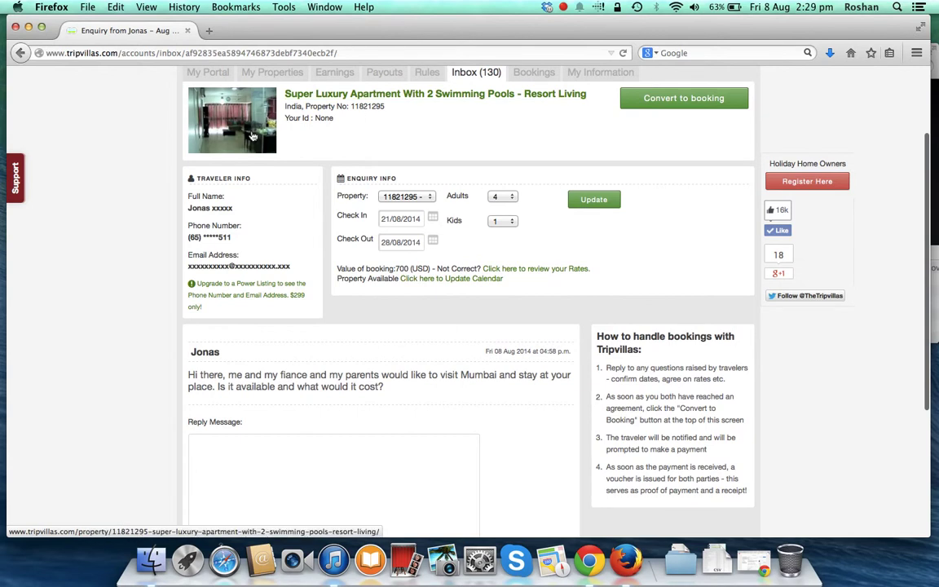
{"action": "scroll", "coordinate": [252, 172], "scroll_direction": "down", "scroll_amount": 2}
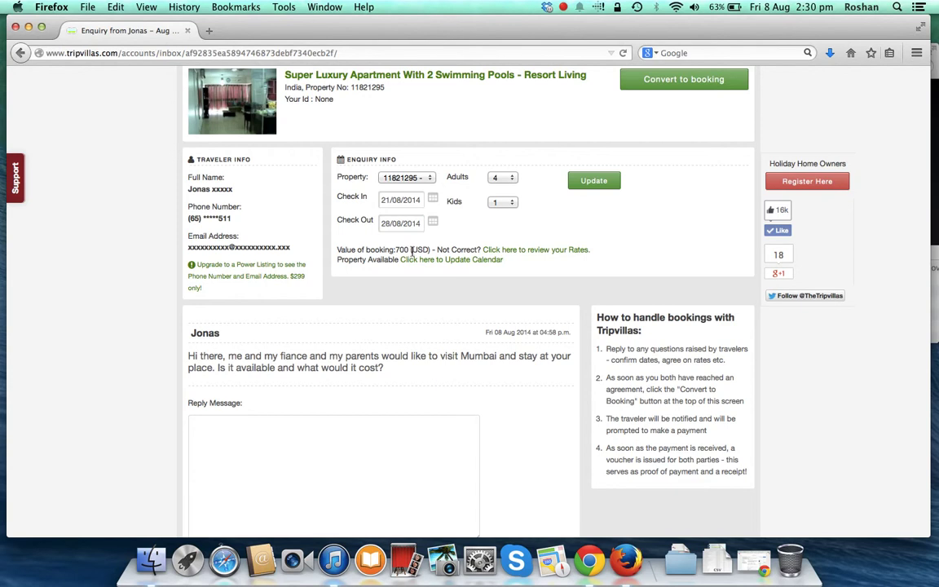
{"action": "scroll", "coordinate": [408, 269], "scroll_direction": "up", "scroll_amount": 1}
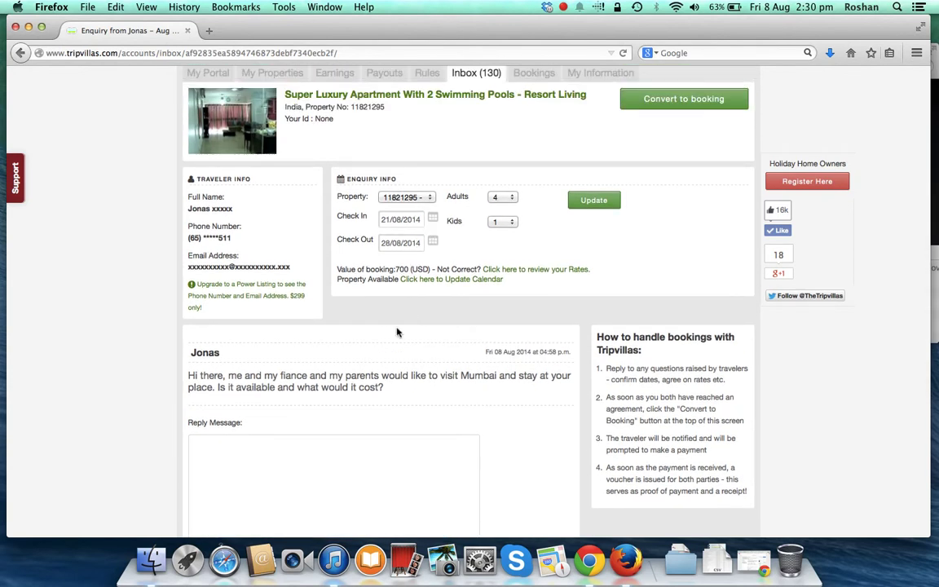
{"action": "scroll", "coordinate": [391, 338], "scroll_direction": "down", "scroll_amount": 3}
{"action": "scroll", "coordinate": [364, 291], "scroll_direction": "down", "scroll_amount": 1}
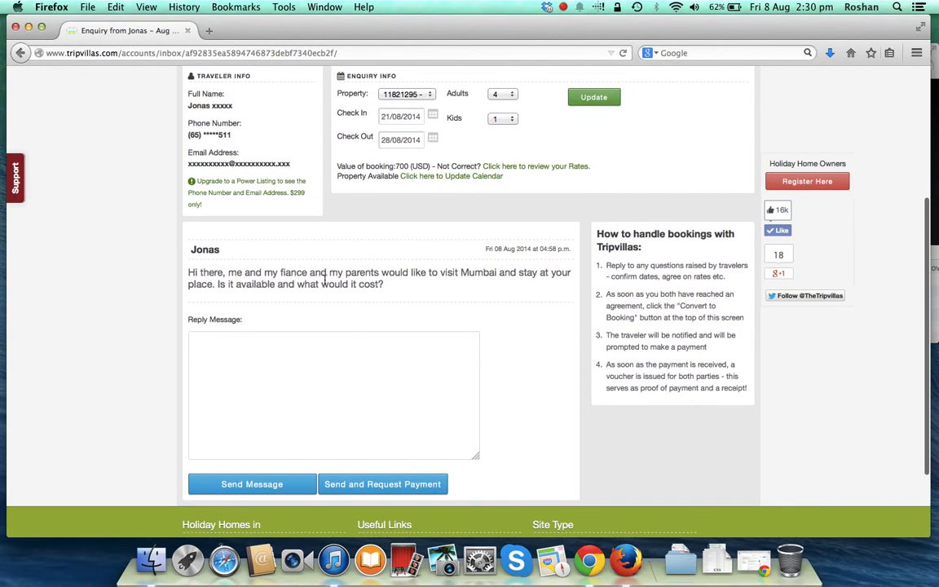
{"action": "scroll", "coordinate": [364, 272], "scroll_direction": "down", "scroll_amount": 1}
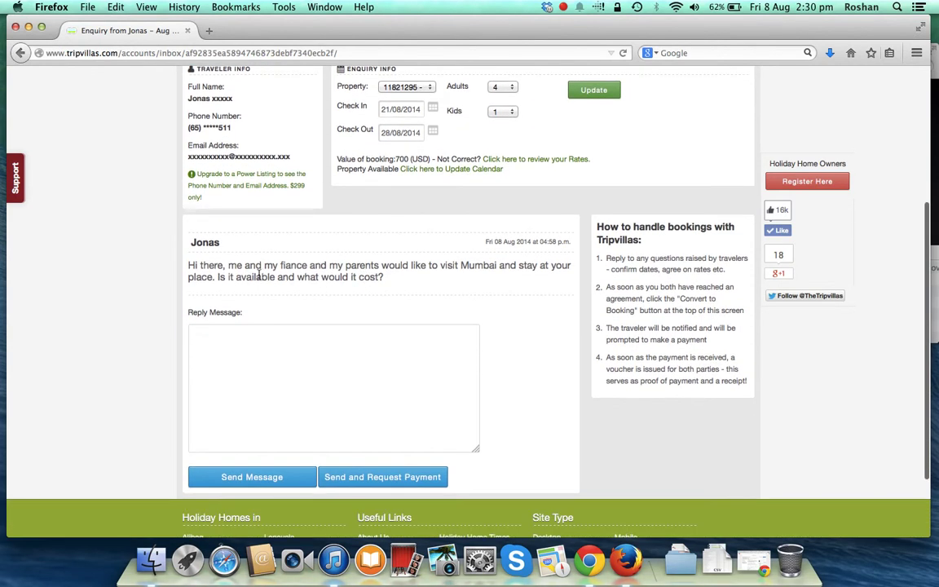
{"action": "scroll", "coordinate": [263, 217], "scroll_direction": "down", "scroll_amount": 2}
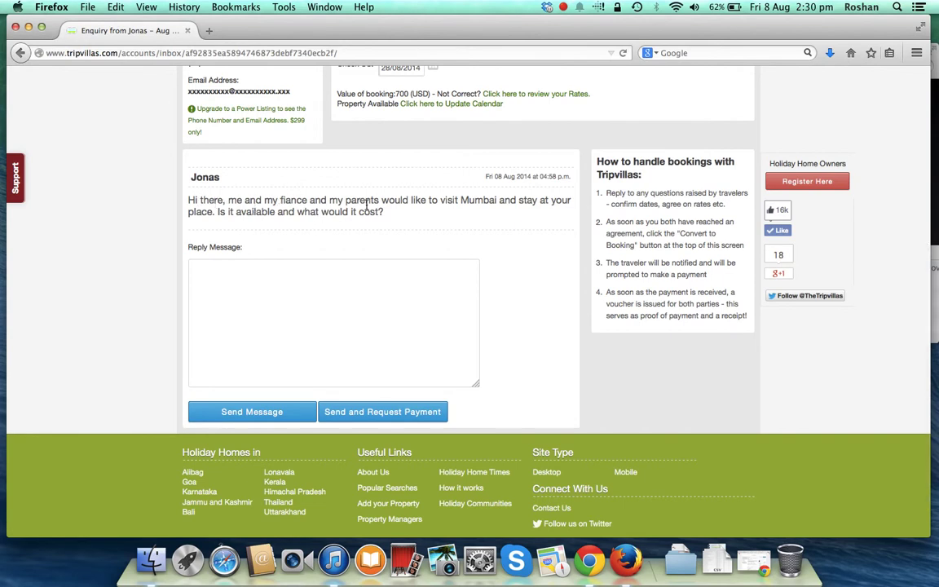
{"action": "scroll", "coordinate": [303, 208], "scroll_direction": "up", "scroll_amount": 5}
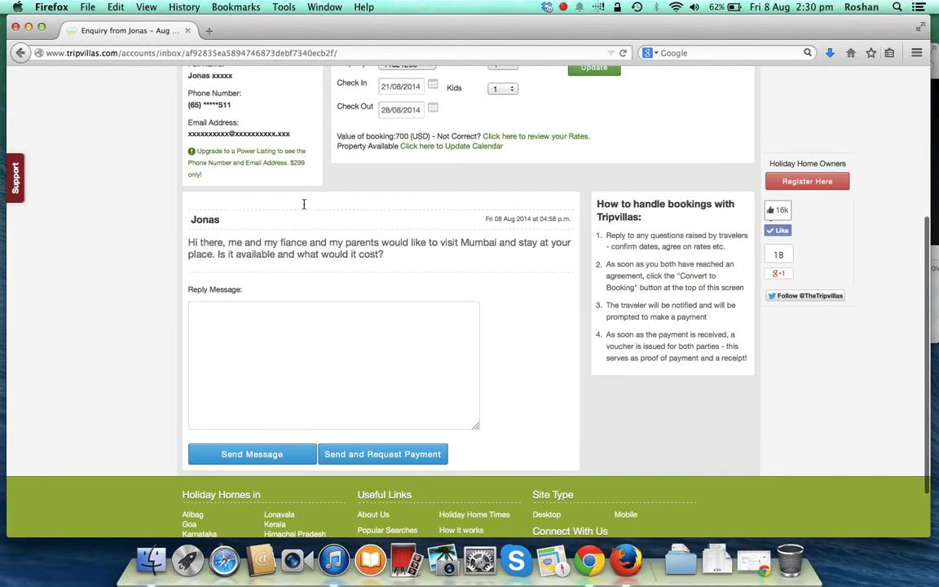
{"action": "scroll", "coordinate": [303, 208], "scroll_direction": "down", "scroll_amount": 5}
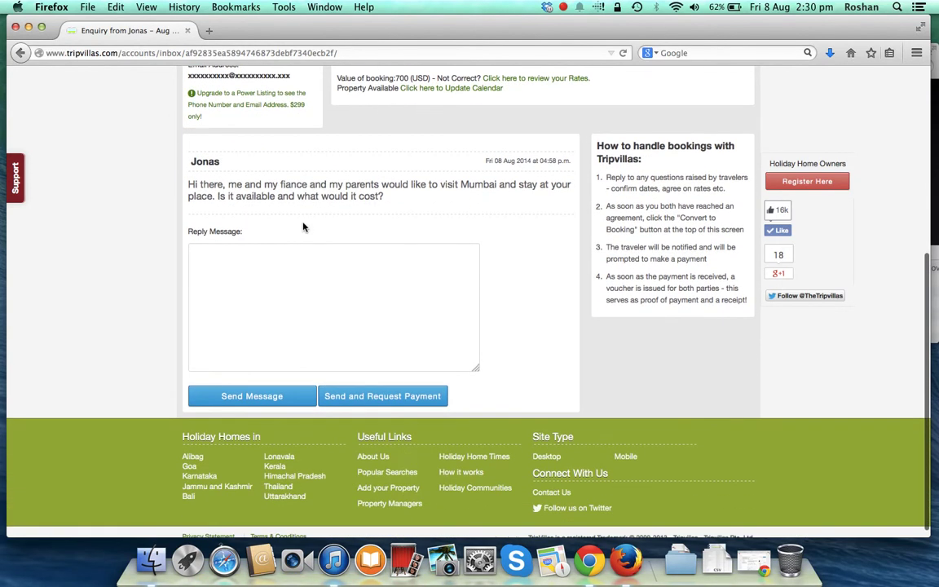
- Start the reply with a greeting addressing the guest by first name
{"action": "left_click", "coordinate": [285, 307]}
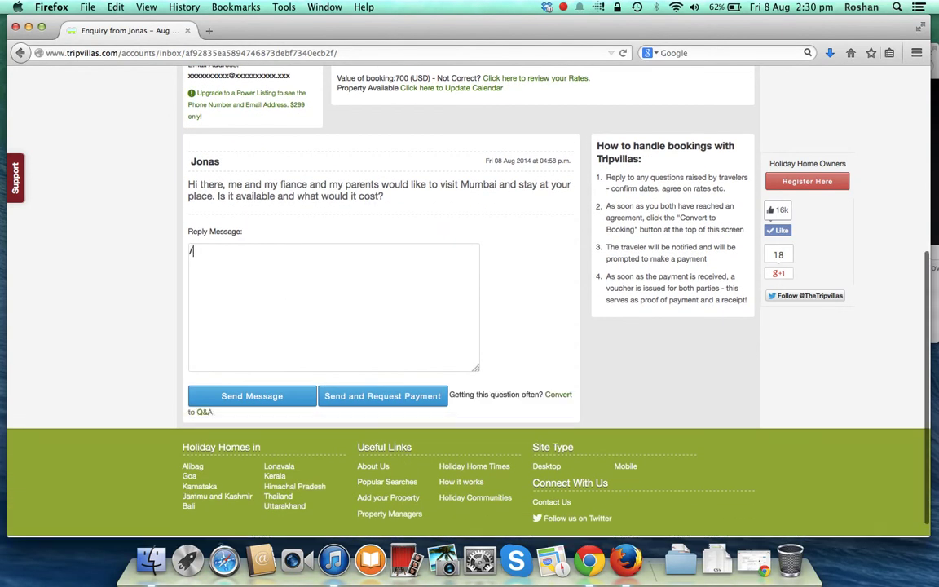
{"action": "type", "text": "Hey Jonas,"}
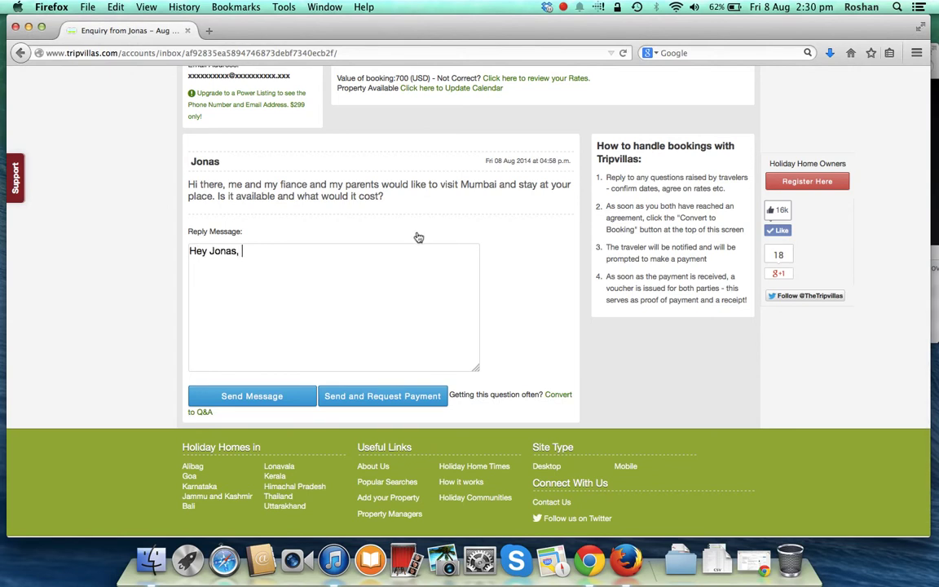
{"action": "scroll", "coordinate": [415, 237], "scroll_direction": "up", "scroll_amount": 4}
{"action": "scroll", "coordinate": [417, 237], "scroll_direction": "down", "scroll_amount": 3}
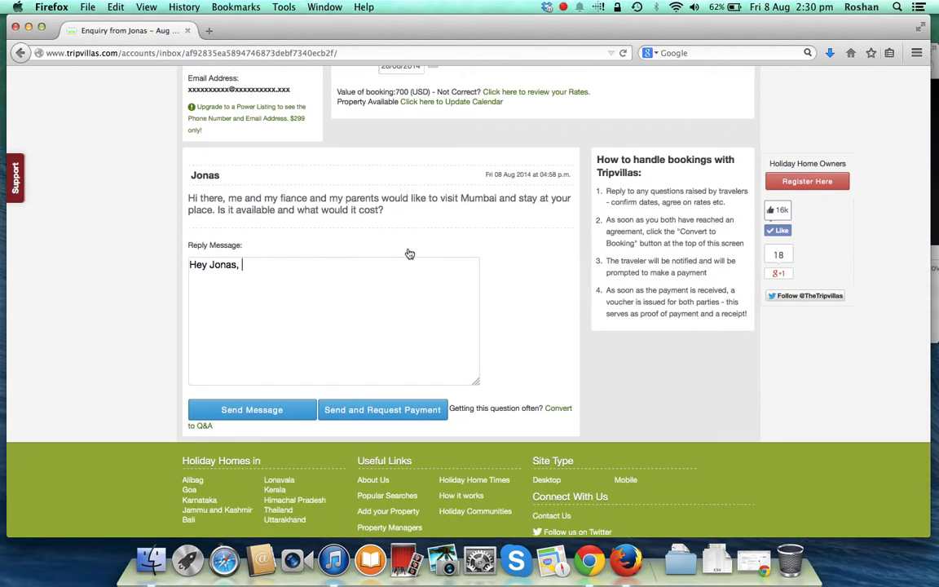
{"action": "scroll", "coordinate": [396, 228], "scroll_direction": "up", "scroll_amount": 2}
{"action": "scroll", "coordinate": [397, 228], "scroll_direction": "up", "scroll_amount": 3}
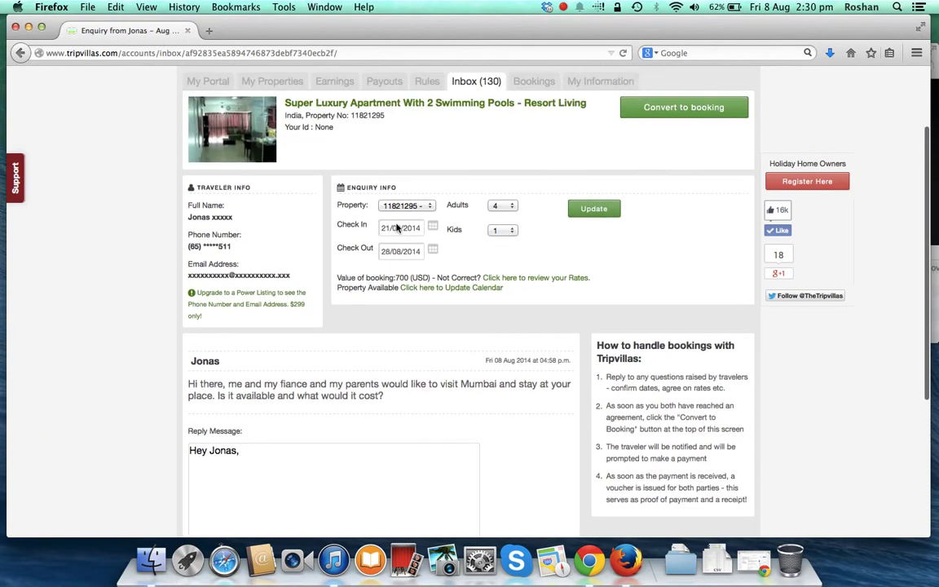
- Open the apartment listing in a new tab, check its August 2014 calendar, and return
{"action": "right_click", "coordinate": [425, 88]}
{"action": "right_click", "coordinate": [403, 111]}
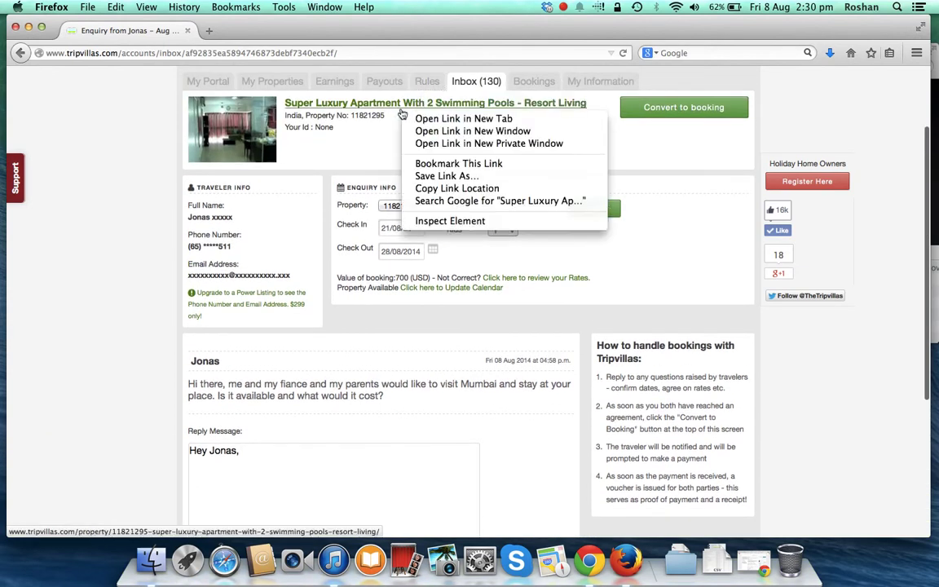
{"action": "left_click", "coordinate": [430, 119]}
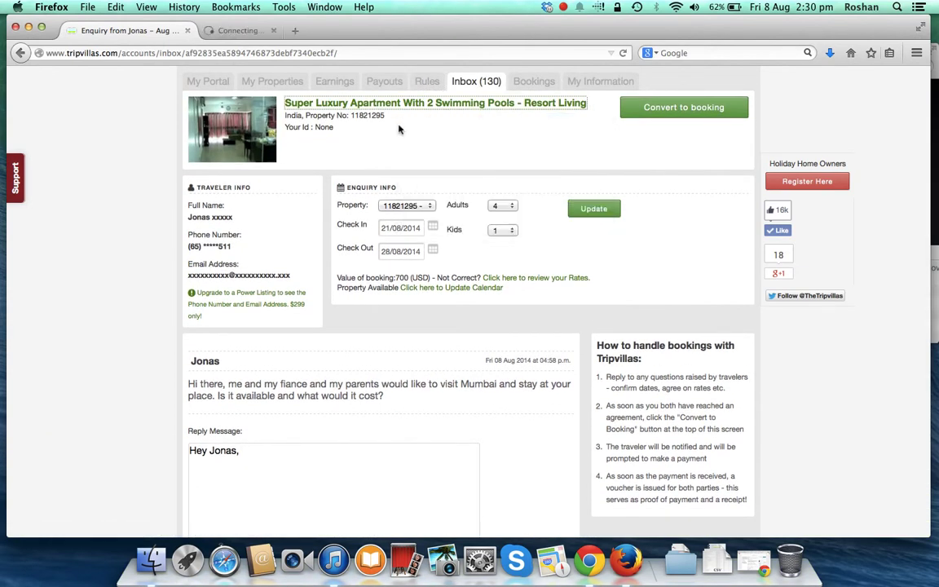
{"action": "left_click", "coordinate": [267, 30]}
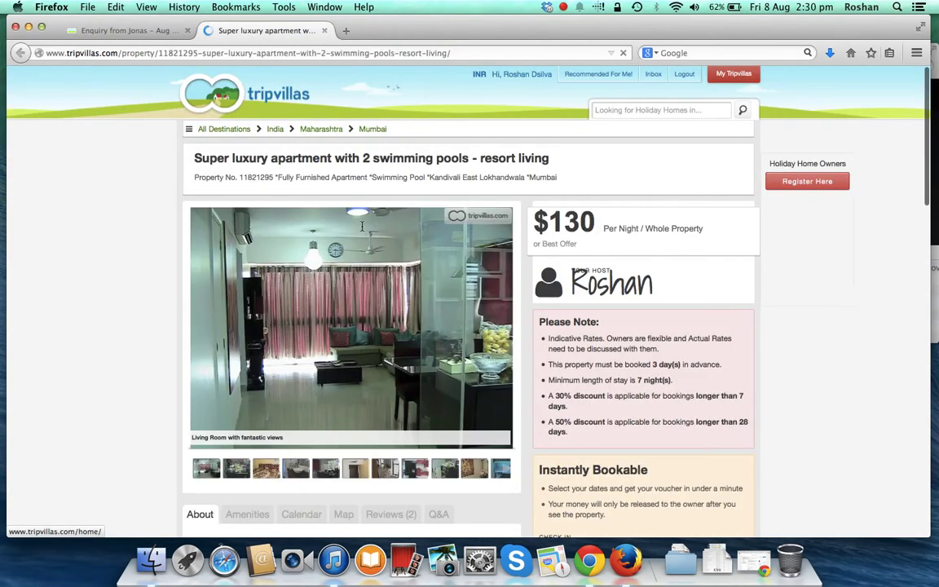
{"action": "scroll", "coordinate": [301, 249], "scroll_direction": "down", "scroll_amount": 2}
{"action": "scroll", "coordinate": [302, 248], "scroll_direction": "down", "scroll_amount": 3}
{"action": "left_click", "coordinate": [302, 301]}
{"action": "scroll", "coordinate": [196, 287], "scroll_direction": "down", "scroll_amount": 1}
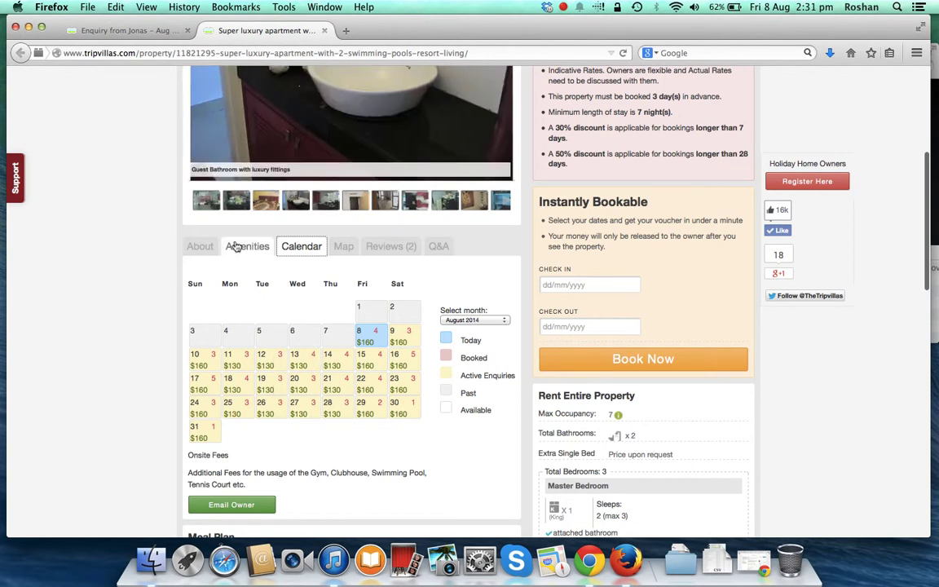
{"action": "left_click", "coordinate": [139, 30]}
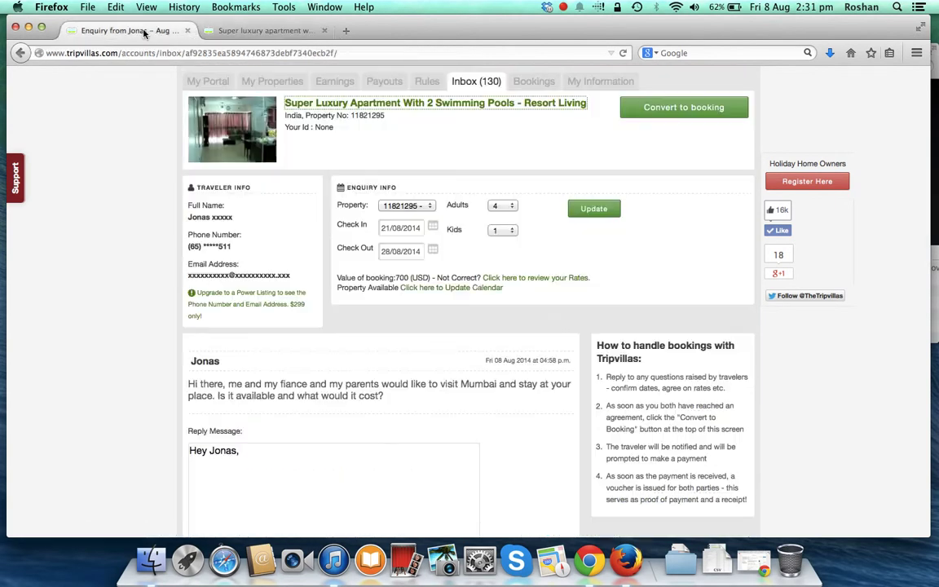
- Write below the greeting that the property is available, costs 700$, and payment soon confirms the stay
{"action": "scroll", "coordinate": [157, 225], "scroll_direction": "down", "scroll_amount": 3}
{"action": "left_click", "coordinate": [245, 320]}
{"action": "key", "text": "Return"}
{"action": "key", "text": "Return"}
{"action": "type", "text": "My property "}
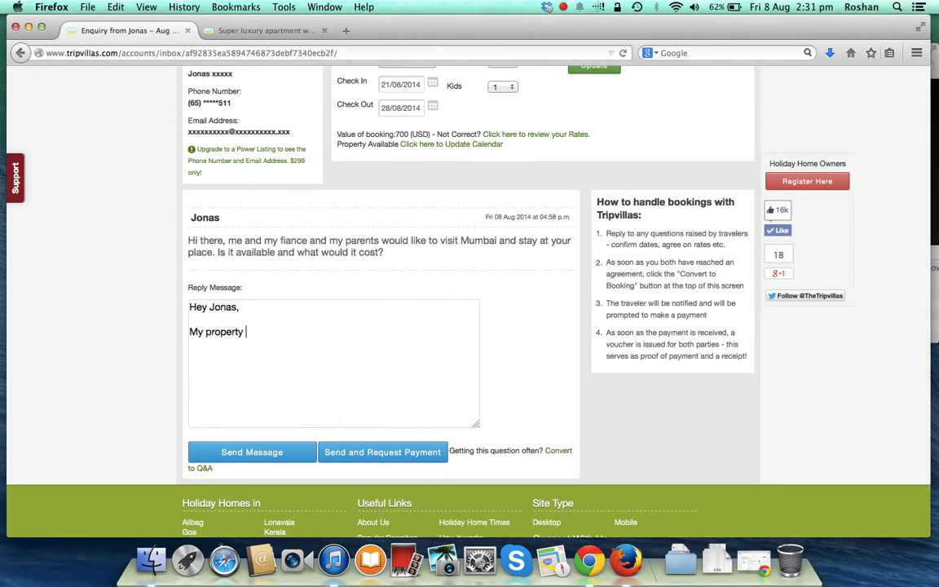
{"action": "type", "text": "is available and galglad to have you over. You will e"}
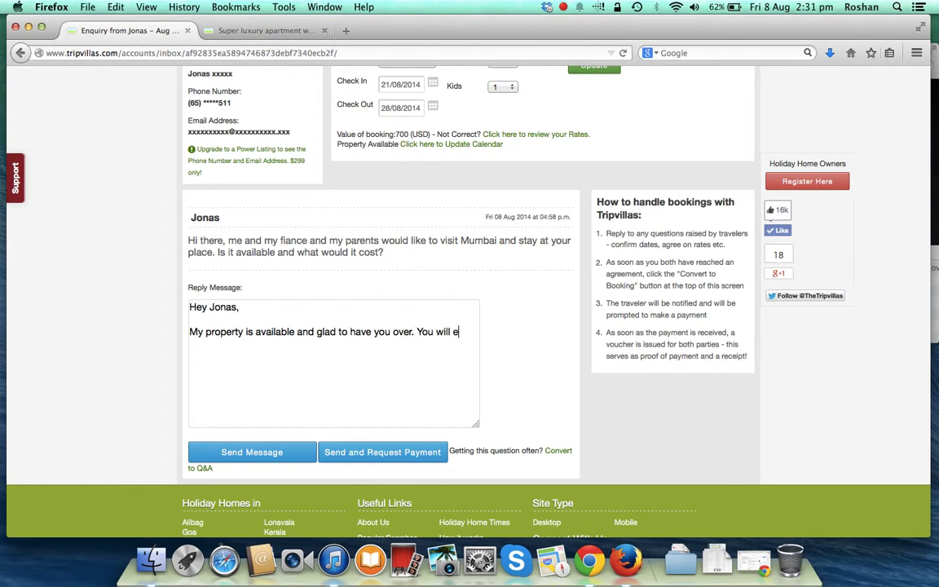
{"action": "type", "text": "njoy staying in my beautiful apartment"}
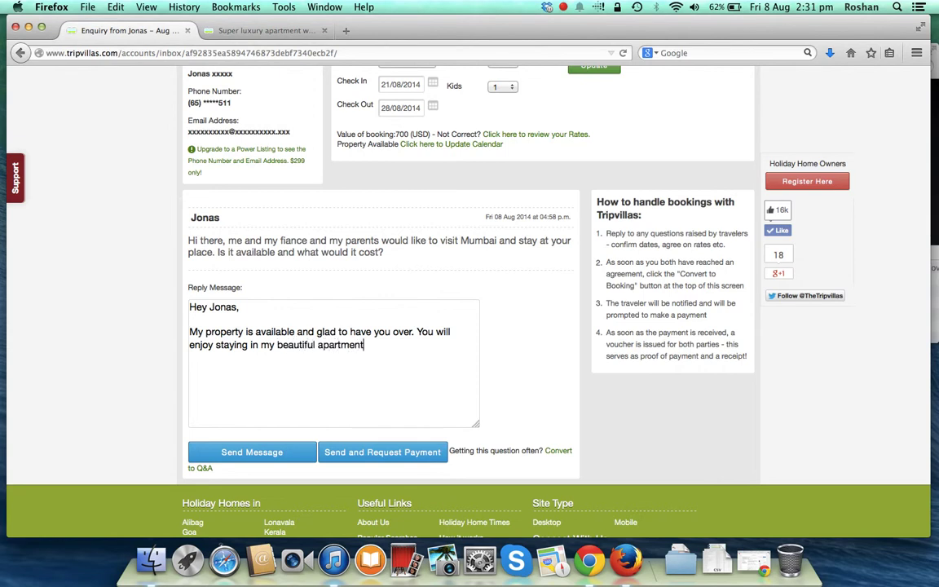
{"action": "type", "text": ". The cost will be 700$. Please make the payment as soon as possible to confirm."}
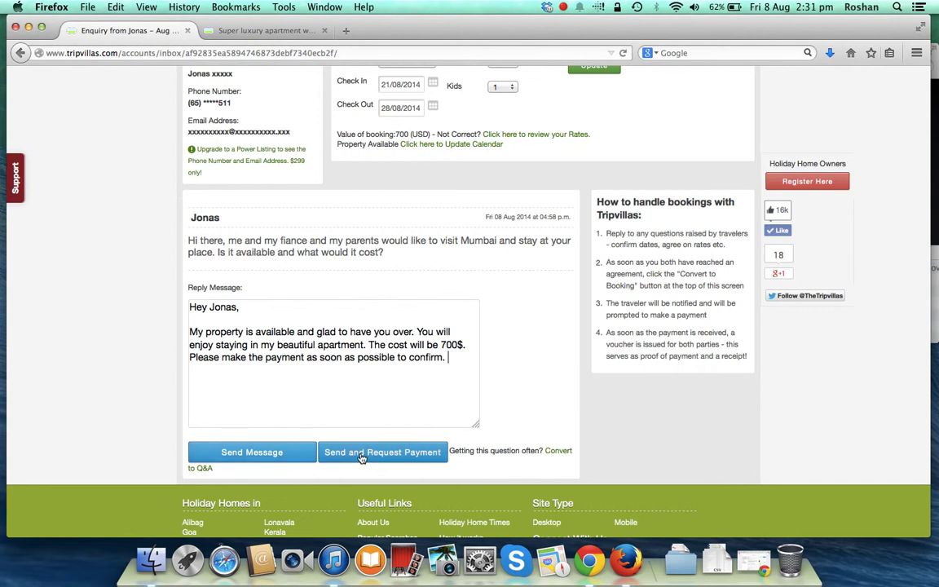
{"action": "scroll", "coordinate": [344, 378], "scroll_direction": "down", "scroll_amount": 1}
{"action": "scroll", "coordinate": [344, 377], "scroll_direction": "up", "scroll_amount": 3}
{"action": "scroll", "coordinate": [344, 377], "scroll_direction": "down", "scroll_amount": 4}
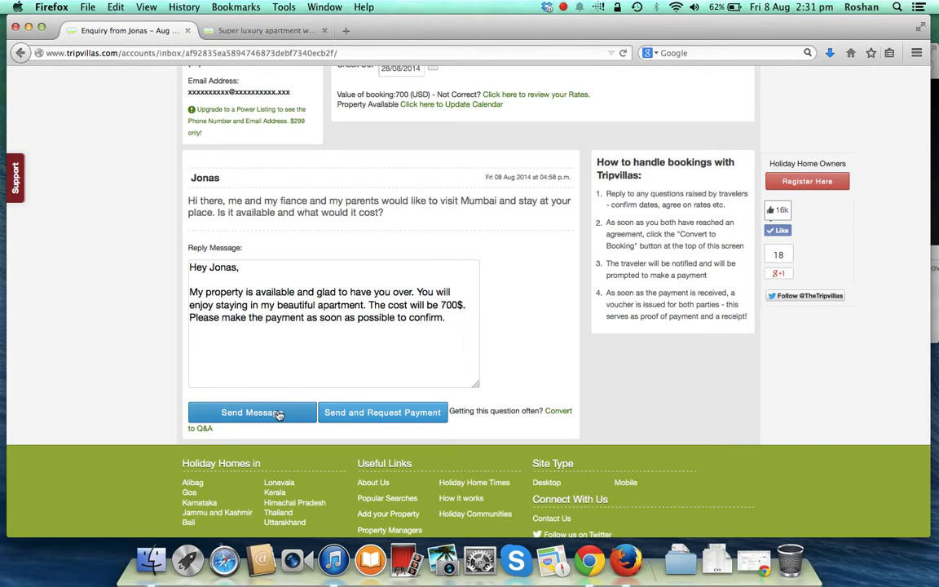
- Send the 700$ reply and check it appears in the thread under Me, dated Fri 08 Aug 2014
{"action": "left_click", "coordinate": [276, 413]}
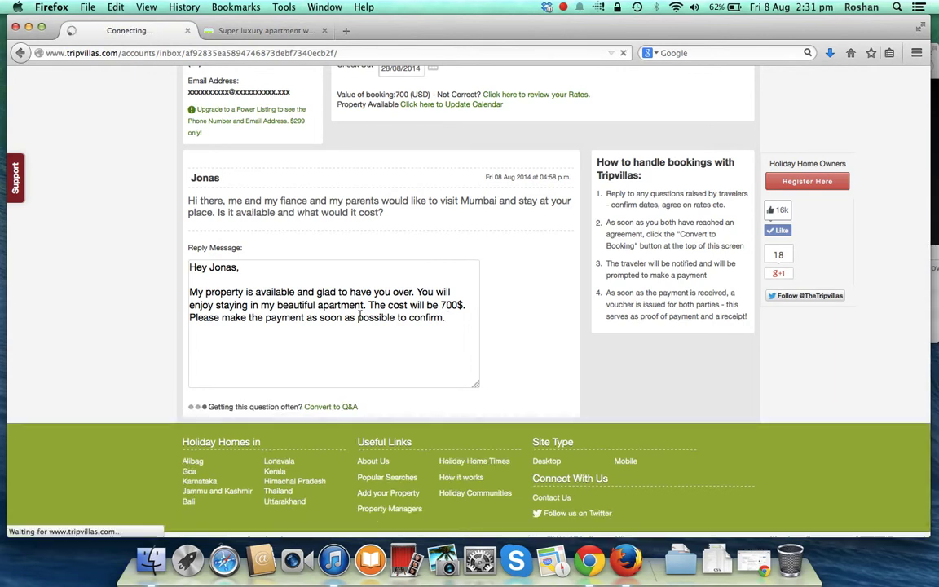
{"action": "scroll", "coordinate": [389, 249], "scroll_direction": "up", "scroll_amount": 2}
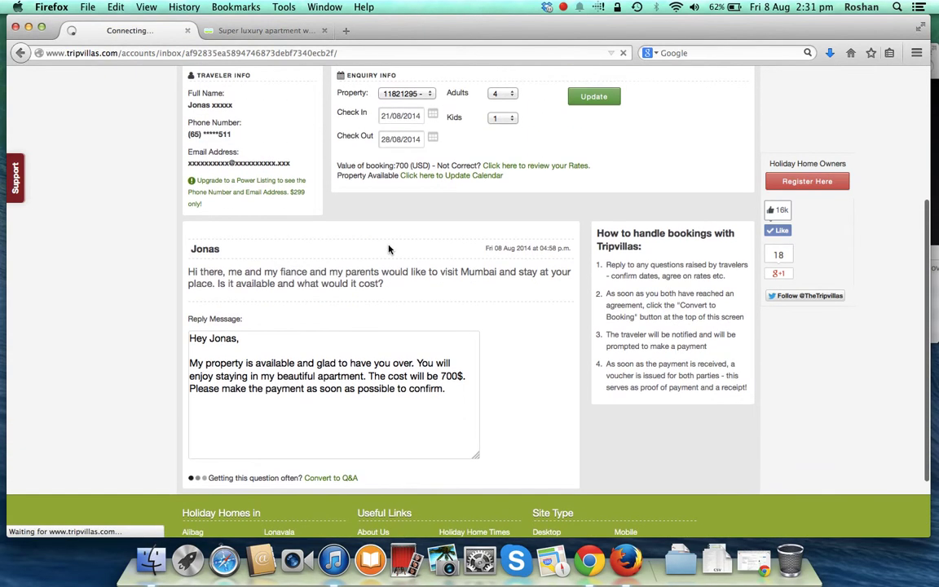
{"action": "scroll", "coordinate": [389, 248], "scroll_direction": "down", "scroll_amount": 1}
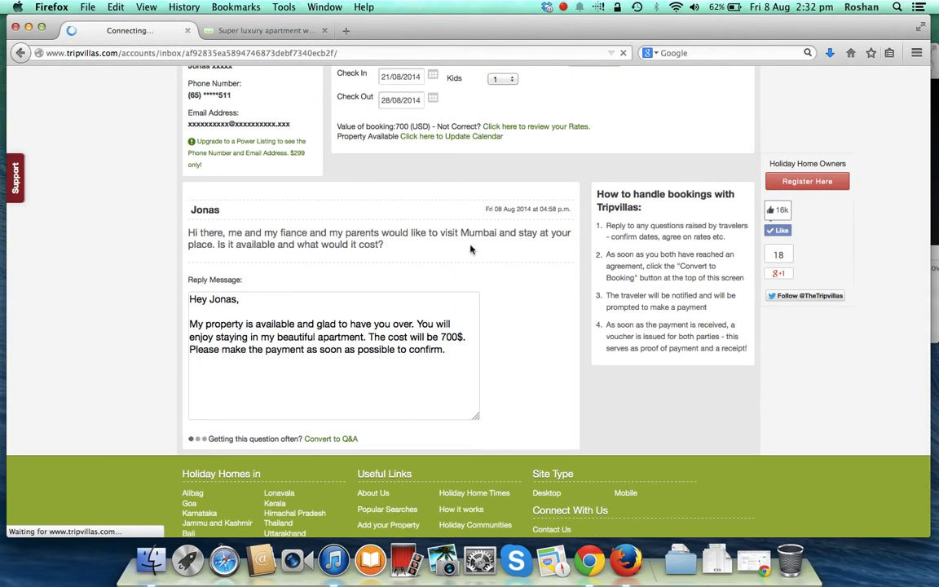
{"action": "scroll", "coordinate": [554, 302], "scroll_direction": "down", "scroll_amount": 10}
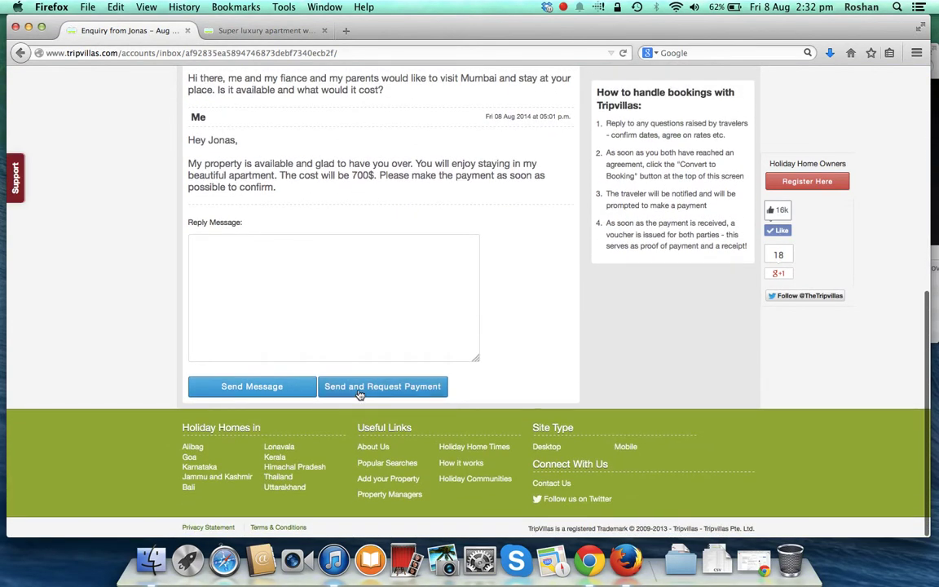
{"action": "scroll", "coordinate": [446, 353], "scroll_direction": "up", "scroll_amount": 5}
{"action": "scroll", "coordinate": [445, 353], "scroll_direction": "up", "scroll_amount": 2}
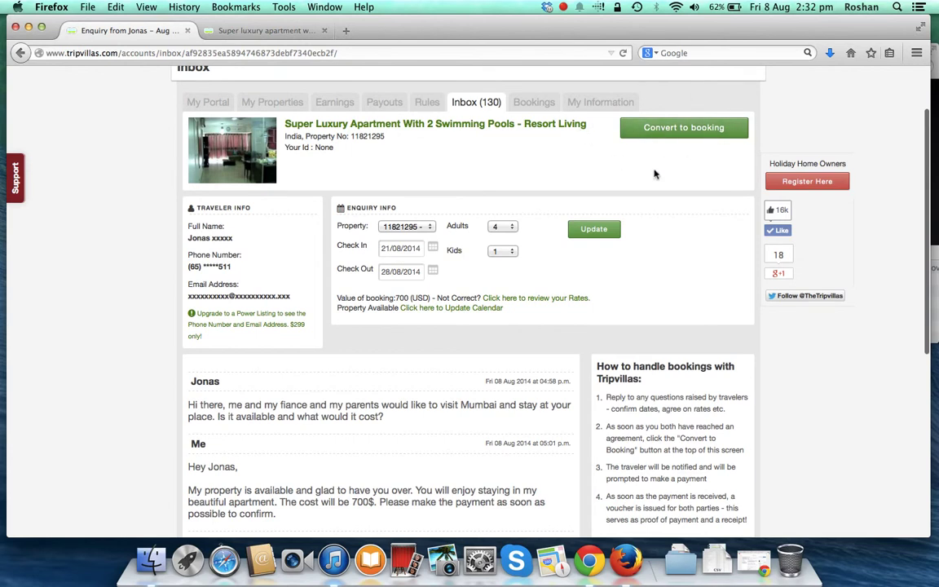
{"action": "scroll", "coordinate": [556, 236], "scroll_direction": "up", "scroll_amount": 2}
{"action": "scroll", "coordinate": [555, 236], "scroll_direction": "down", "scroll_amount": 3}
{"action": "scroll", "coordinate": [583, 217], "scroll_direction": "up", "scroll_amount": 1}
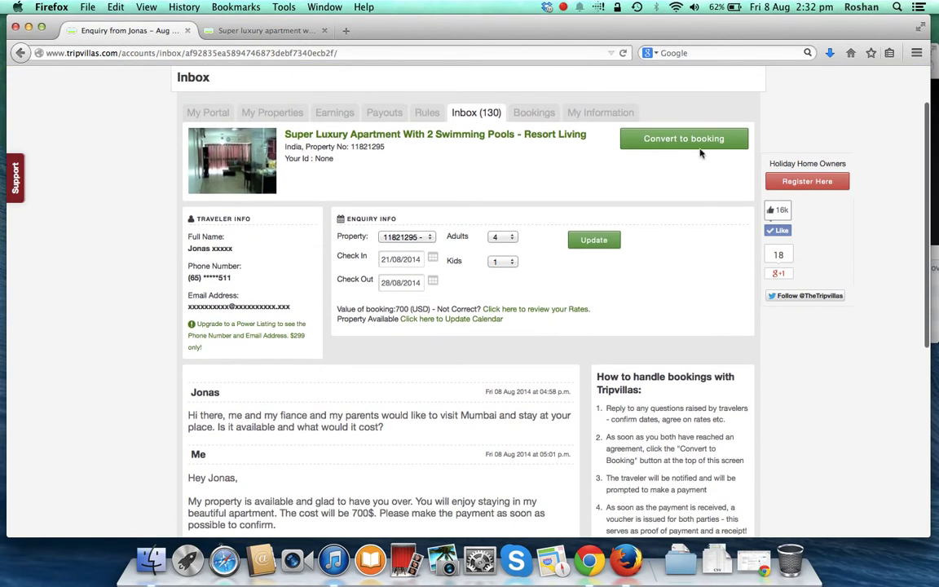
- Convert the enquiry to a booking and review the 21–28/08/2014 form: 1000.0 total, 300.0 discount, 700 USD payable
{"action": "left_click", "coordinate": [660, 138]}
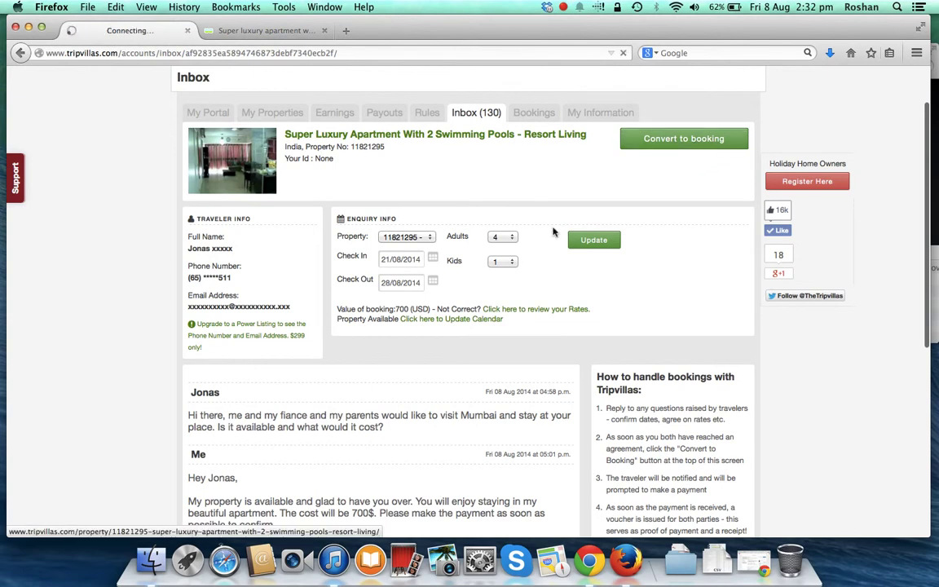
{"action": "scroll", "coordinate": [444, 277], "scroll_direction": "down", "scroll_amount": 3}
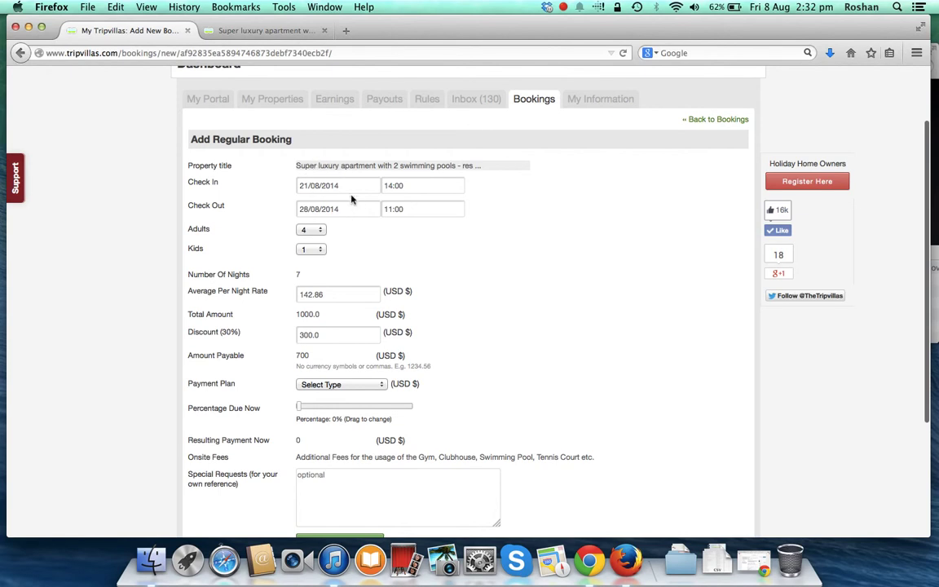
{"action": "scroll", "coordinate": [347, 213], "scroll_direction": "down", "scroll_amount": 2}
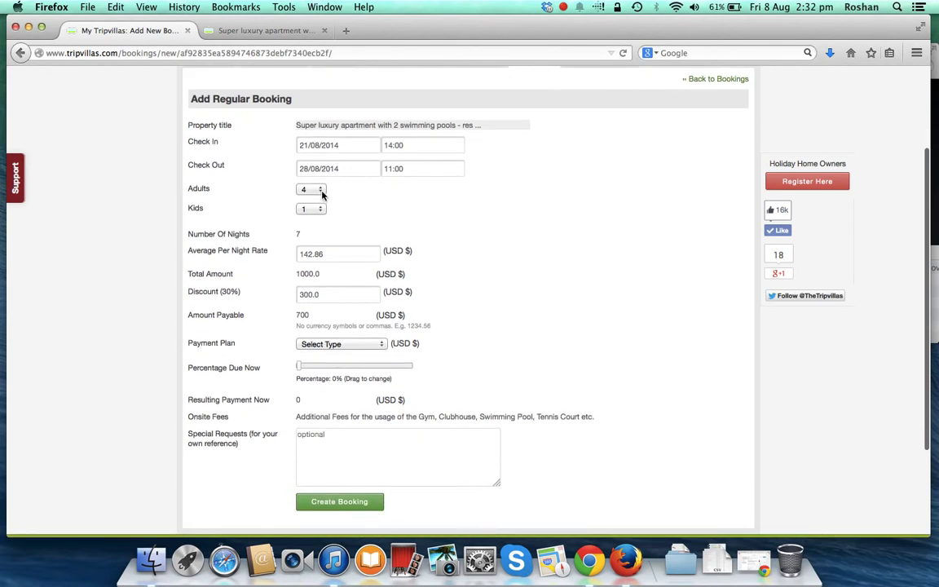
{"action": "scroll", "coordinate": [320, 233], "scroll_direction": "down", "scroll_amount": 1}
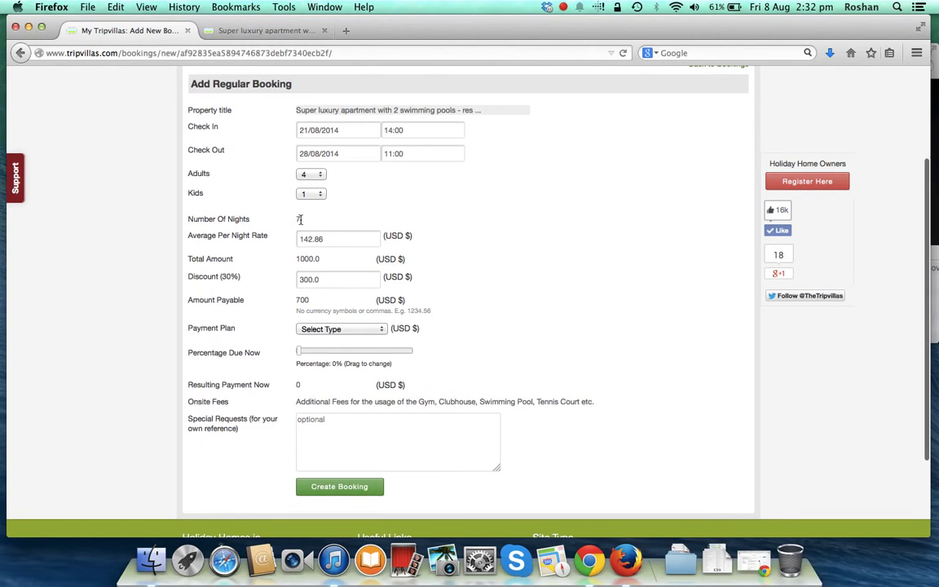
{"action": "scroll", "coordinate": [310, 229], "scroll_direction": "down", "scroll_amount": 2}
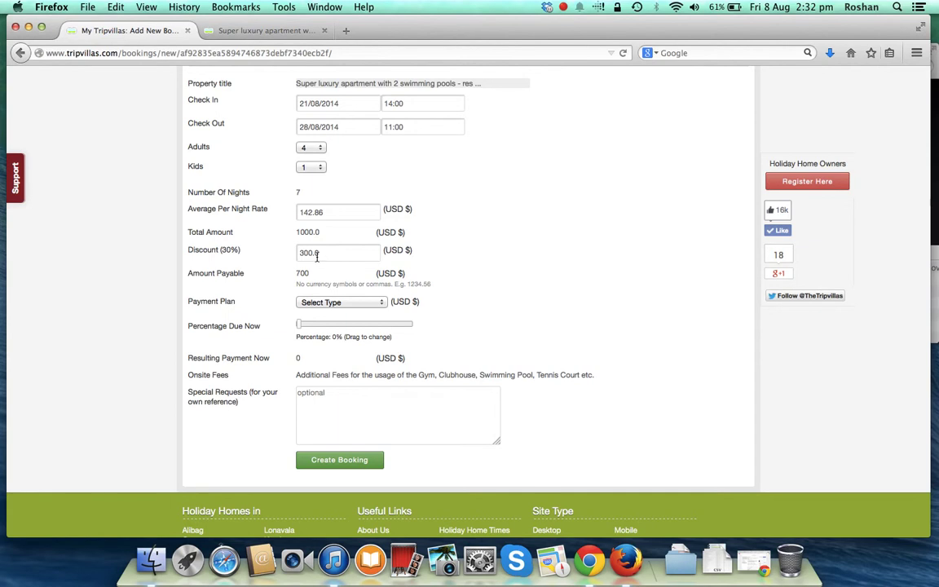
{"action": "scroll", "coordinate": [261, 297], "scroll_direction": "down", "scroll_amount": 2}
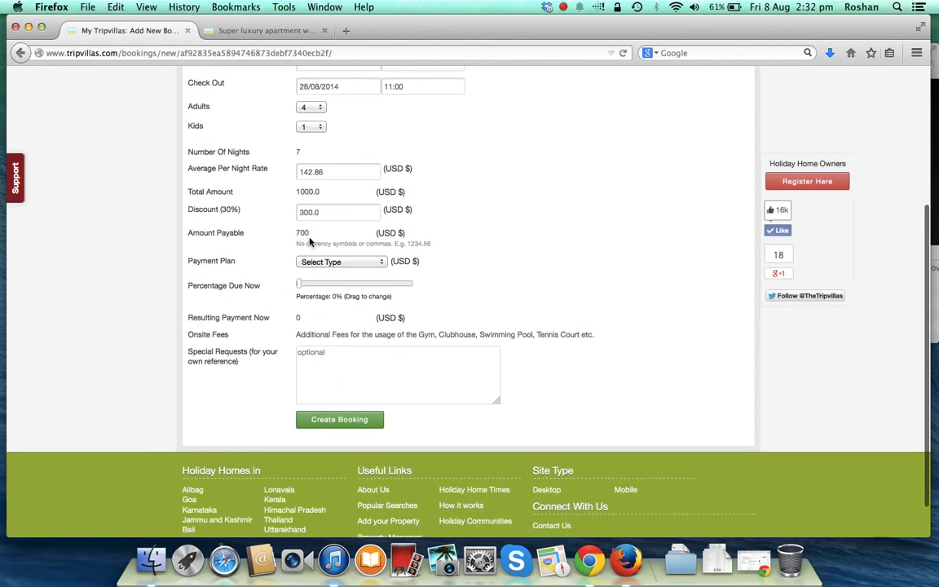
- Set the payment plan to Partial Payment Now with 50% due, making 350 USD payable now
{"action": "left_click", "coordinate": [366, 263]}
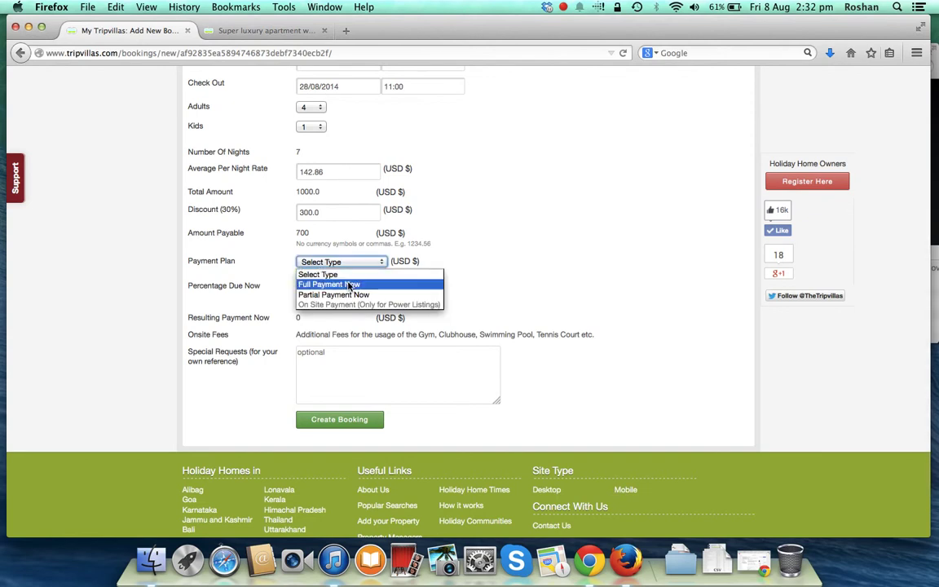
{"action": "left_click", "coordinate": [347, 285]}
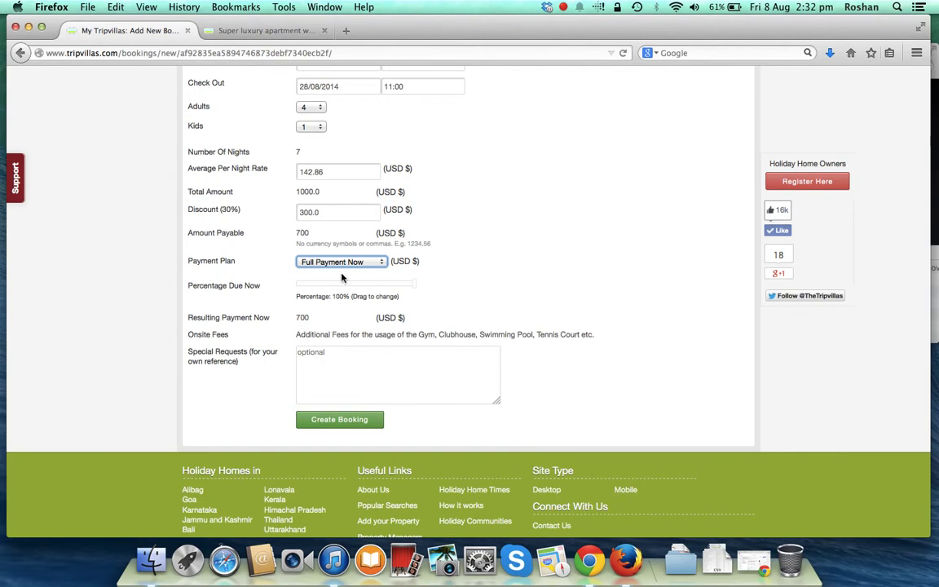
{"action": "left_click", "coordinate": [343, 265]}
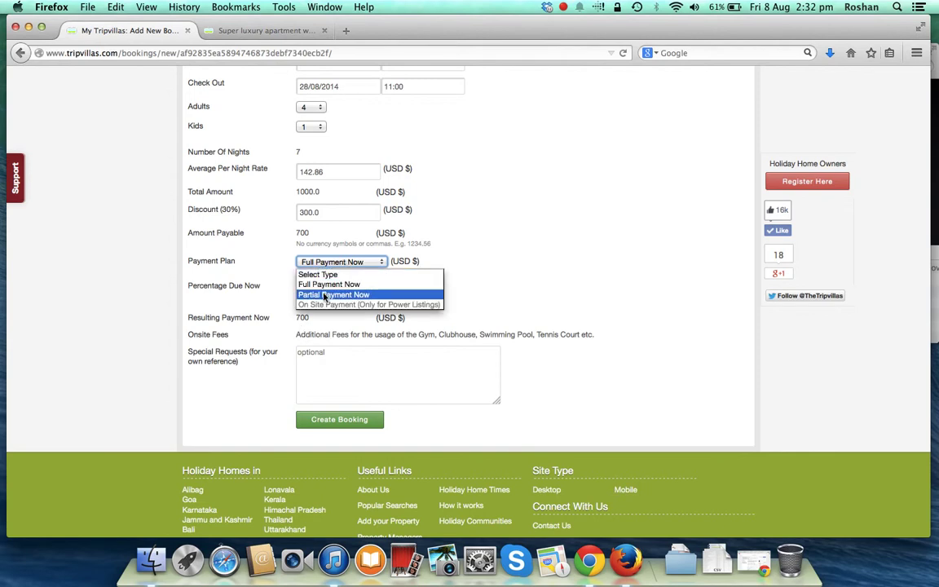
{"action": "left_click", "coordinate": [324, 294]}
{"action": "left_click_drag", "start_coordinate": [300, 285], "coordinate": [342, 286]}
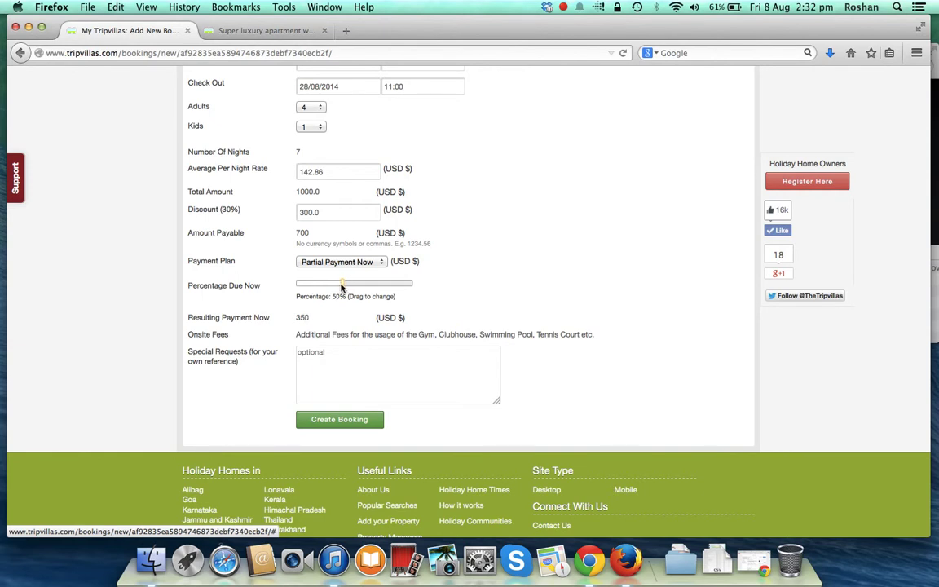
- Add the special request 'One small child as part of the group' and create the booking
{"action": "scroll", "coordinate": [310, 308], "scroll_direction": "down", "scroll_amount": 1}
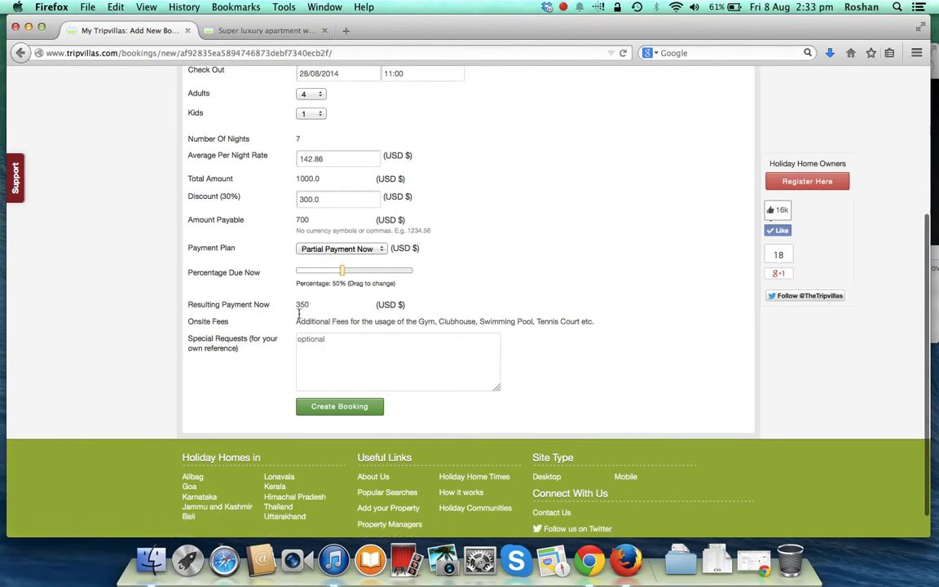
{"action": "scroll", "coordinate": [312, 307], "scroll_direction": "up", "scroll_amount": 5}
{"action": "scroll", "coordinate": [315, 294], "scroll_direction": "down", "scroll_amount": 6}
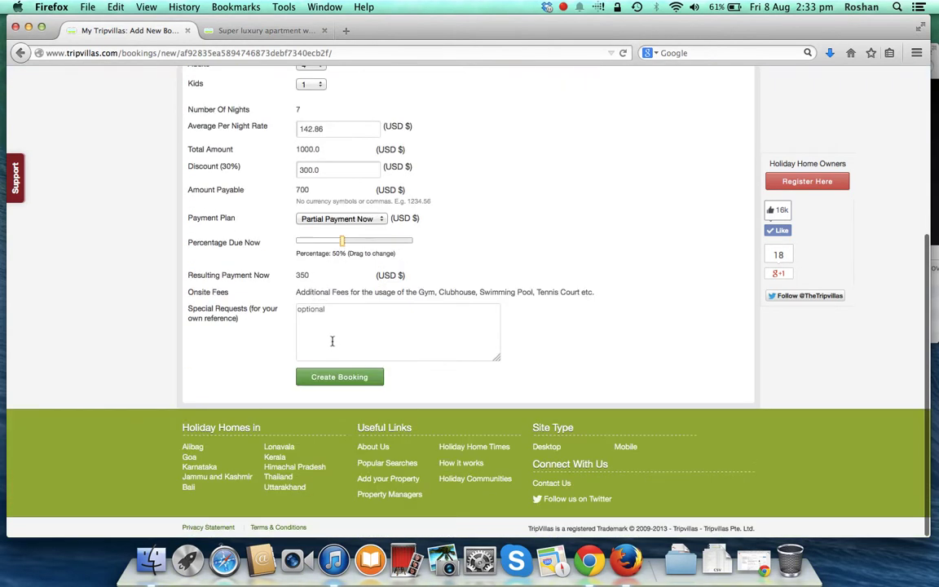
{"action": "left_click", "coordinate": [369, 330]}
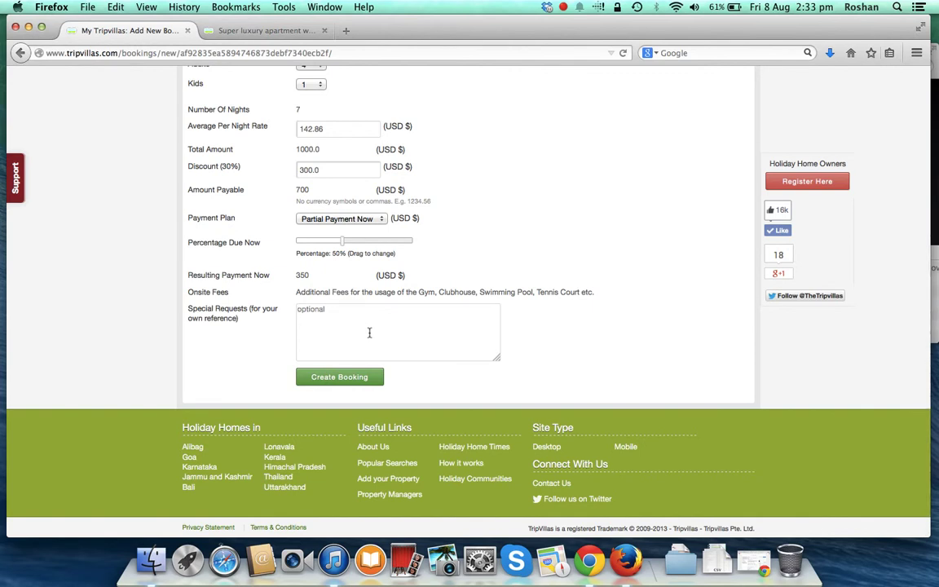
{"action": "type", "text": "One small child as part of the group."}
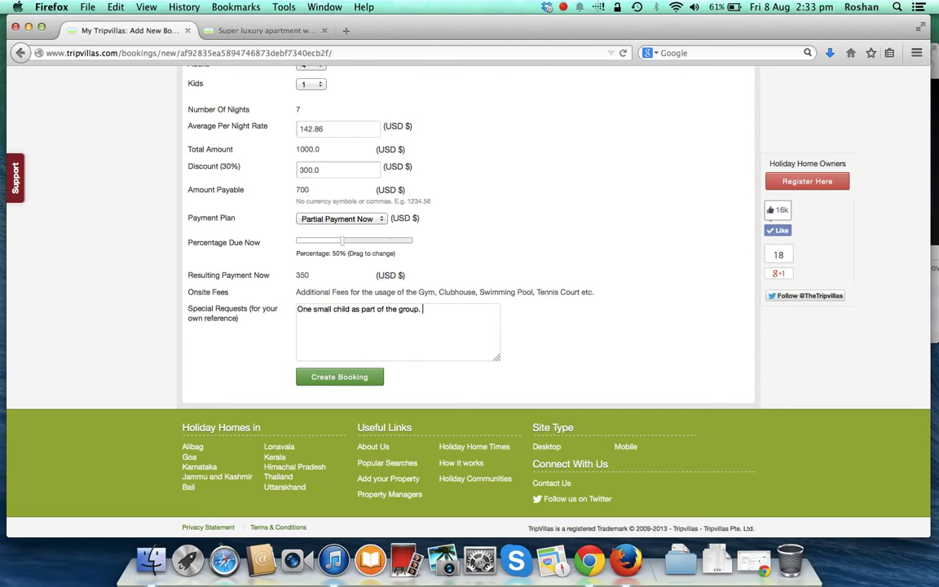
{"action": "left_click", "coordinate": [338, 379]}
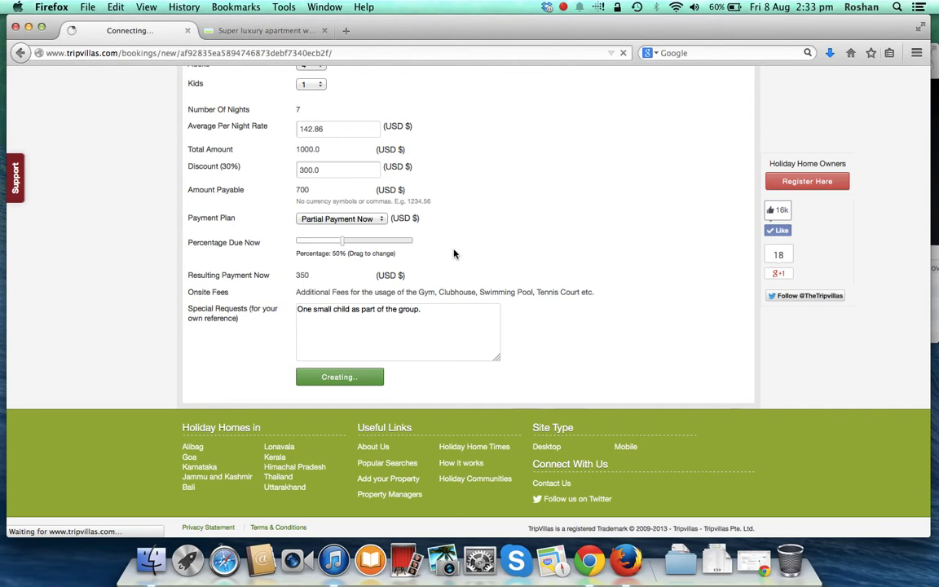
- Confirm the 'Booking successfully added!' message and the 15 bookings listed on the dashboard
{"action": "scroll", "coordinate": [454, 253], "scroll_direction": "up", "scroll_amount": 5}
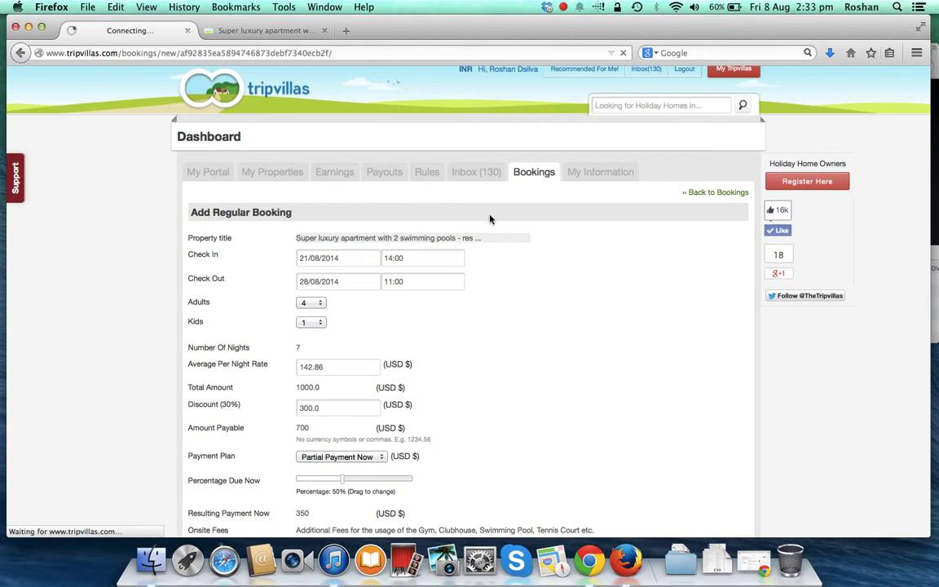
{"action": "scroll", "coordinate": [574, 250], "scroll_direction": "down", "scroll_amount": 3}
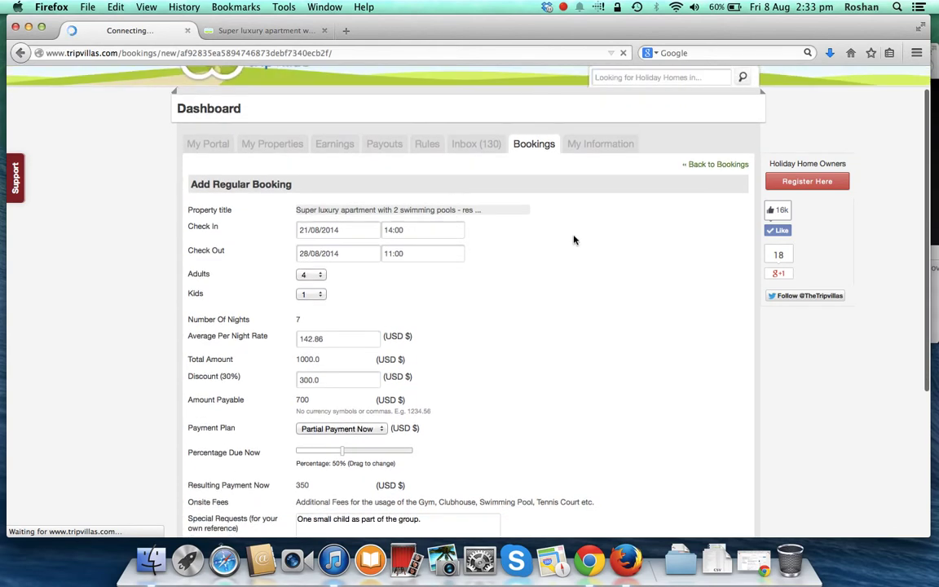
{"action": "scroll", "coordinate": [550, 238], "scroll_direction": "down", "scroll_amount": 3}
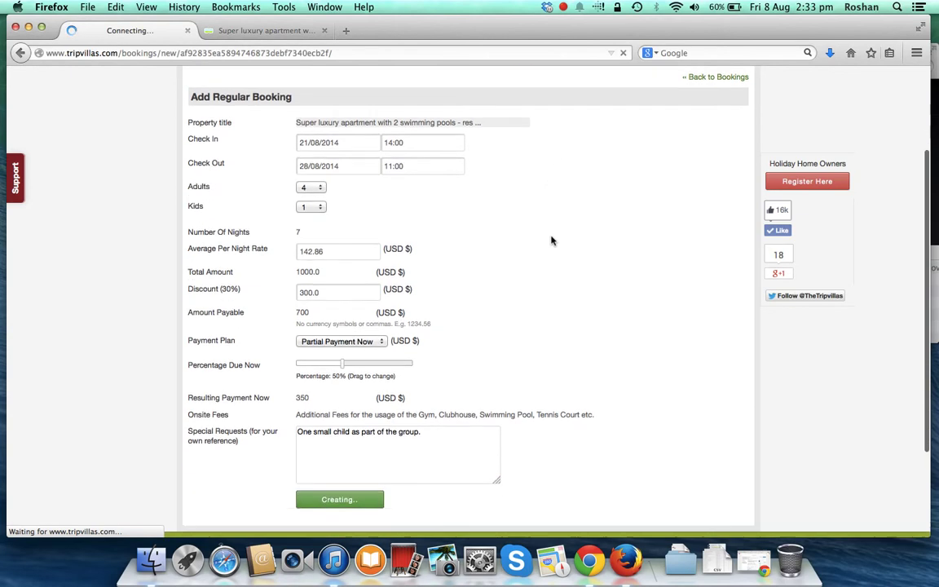
{"action": "scroll", "coordinate": [551, 240], "scroll_direction": "down", "scroll_amount": 2}
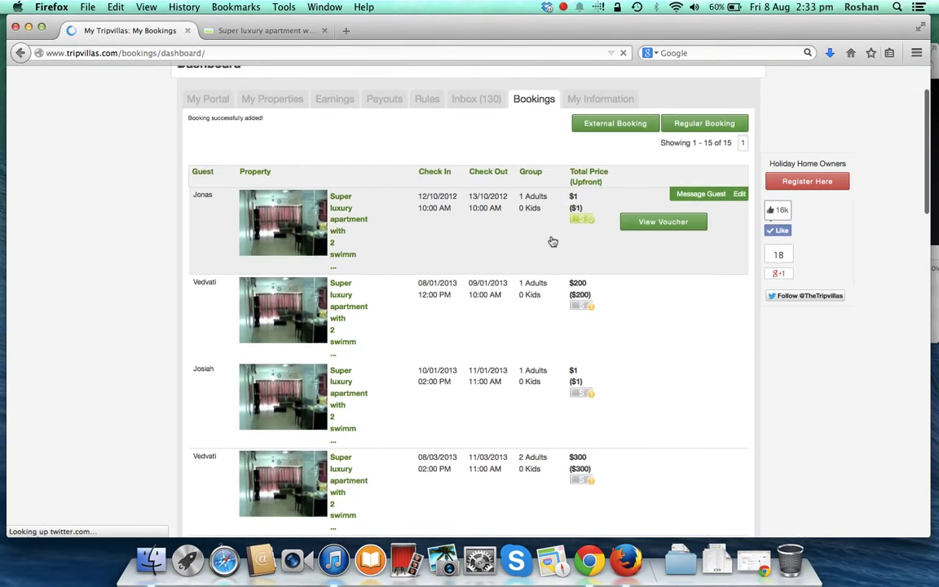
{"action": "scroll", "coordinate": [402, 222], "scroll_direction": "down", "scroll_amount": 2}
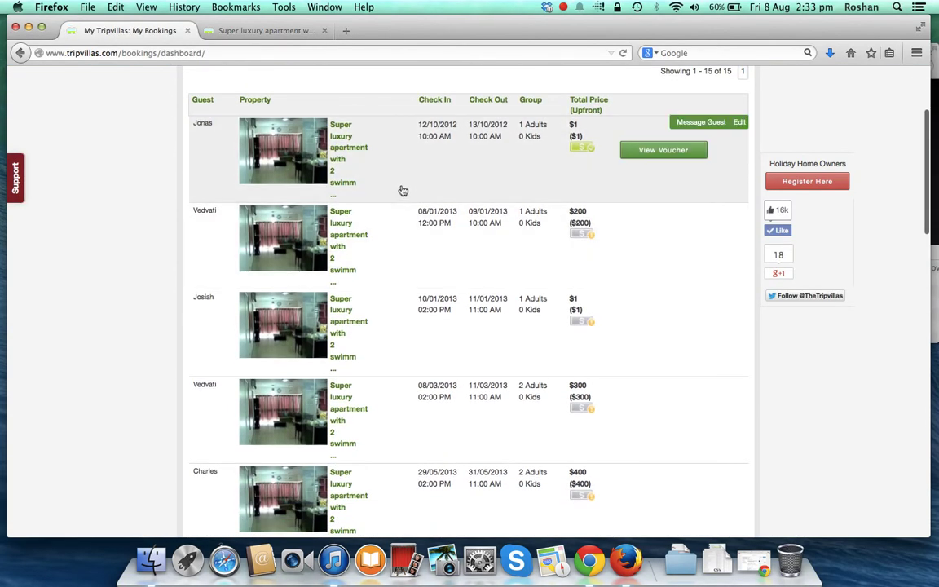
{"action": "scroll", "coordinate": [403, 224], "scroll_direction": "down", "scroll_amount": 6}
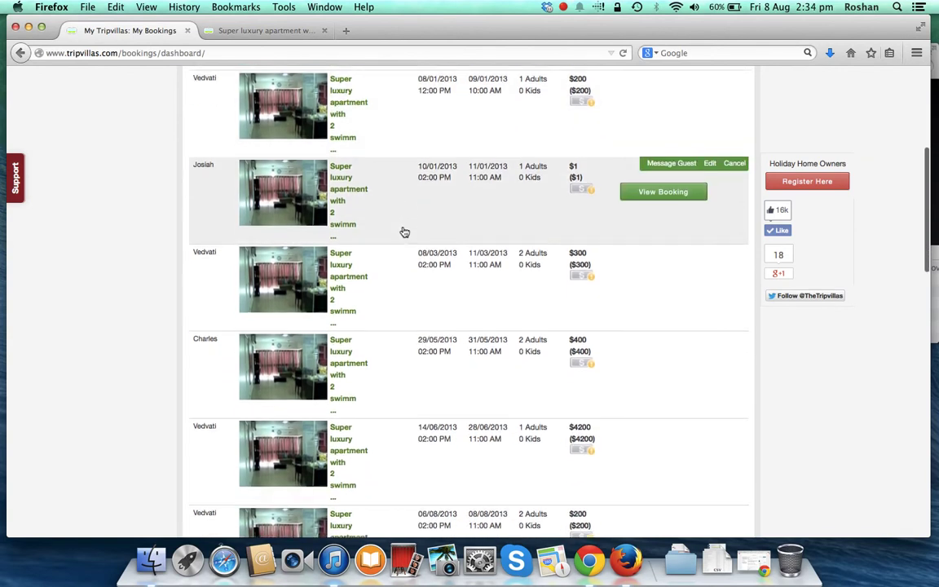
{"action": "scroll", "coordinate": [403, 232], "scroll_direction": "down", "scroll_amount": 15}
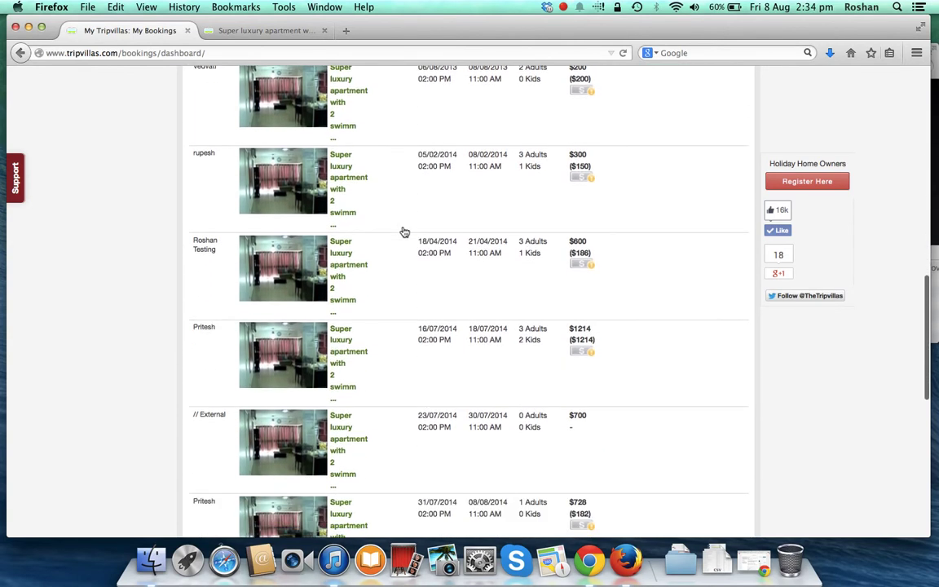
{"action": "scroll", "coordinate": [403, 232], "scroll_direction": "down", "scroll_amount": 11}
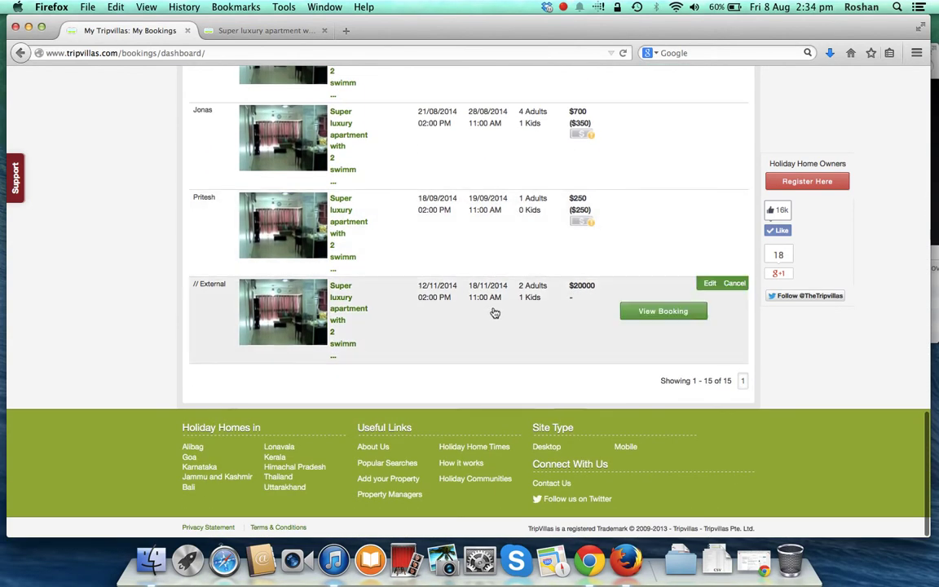
{"action": "scroll", "coordinate": [395, 243], "scroll_direction": "up", "scroll_amount": 17}
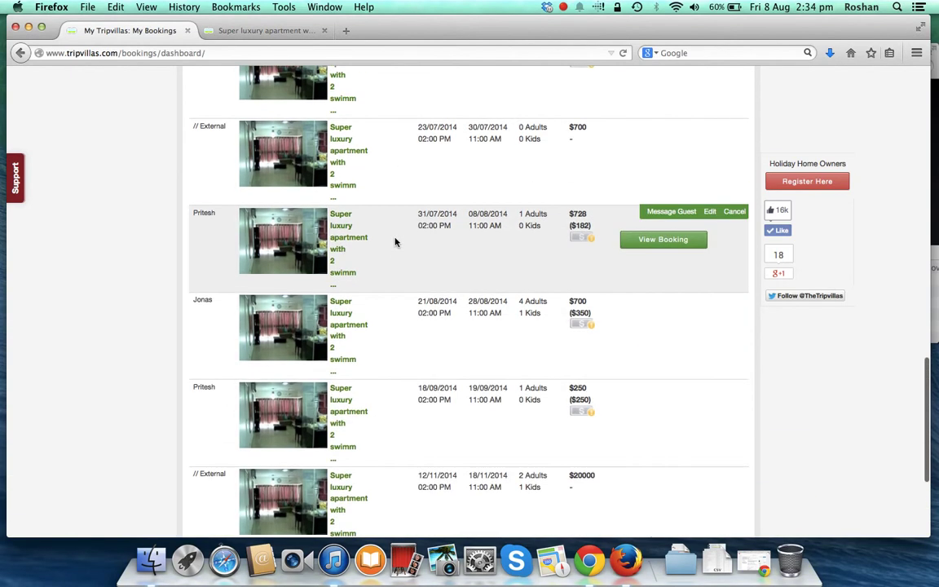
{"action": "scroll", "coordinate": [395, 243], "scroll_direction": "up", "scroll_amount": 20}
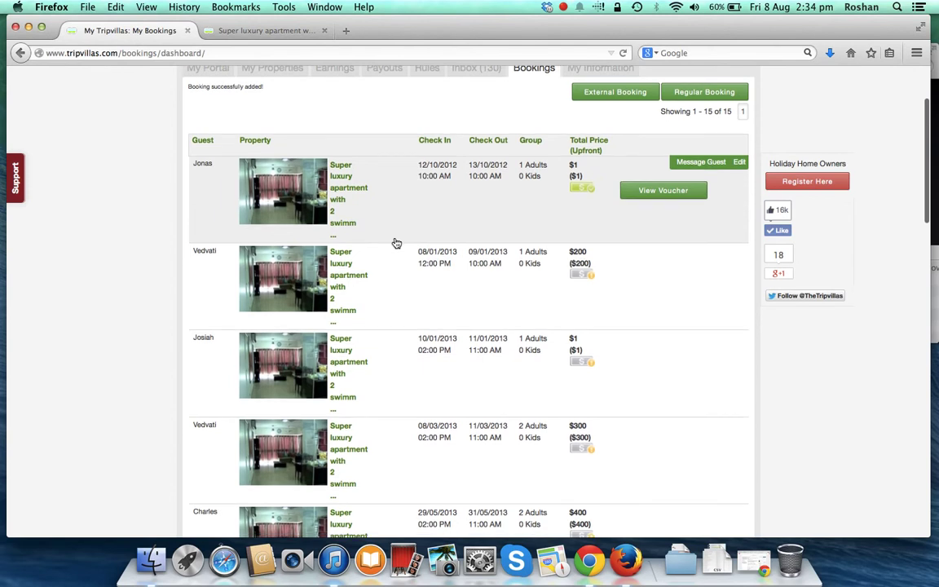
{"action": "scroll", "coordinate": [395, 243], "scroll_direction": "down", "scroll_amount": 3}
{"action": "scroll", "coordinate": [395, 243], "scroll_direction": "down", "scroll_amount": 1}
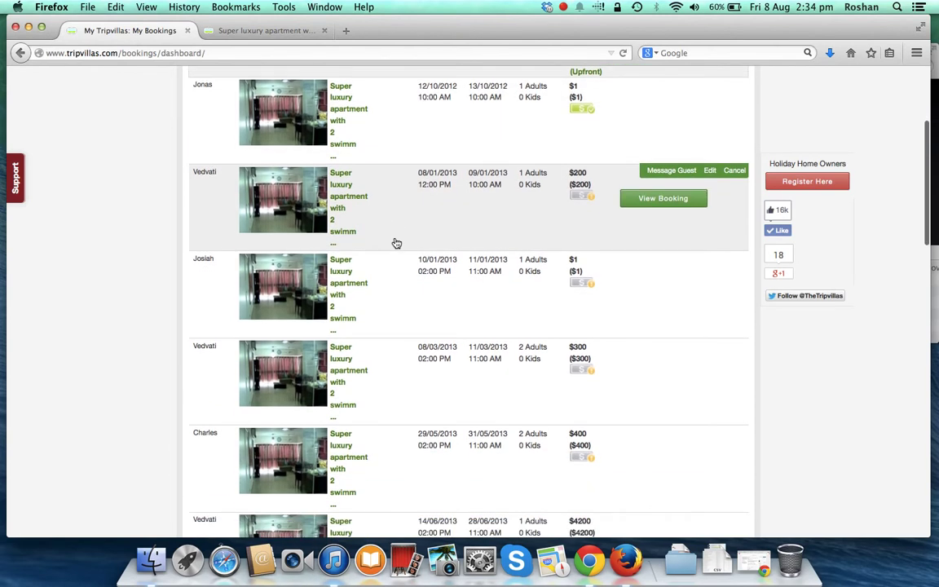
{"action": "scroll", "coordinate": [395, 242], "scroll_direction": "down", "scroll_amount": 5}
{"action": "scroll", "coordinate": [395, 243], "scroll_direction": "down", "scroll_amount": 5}
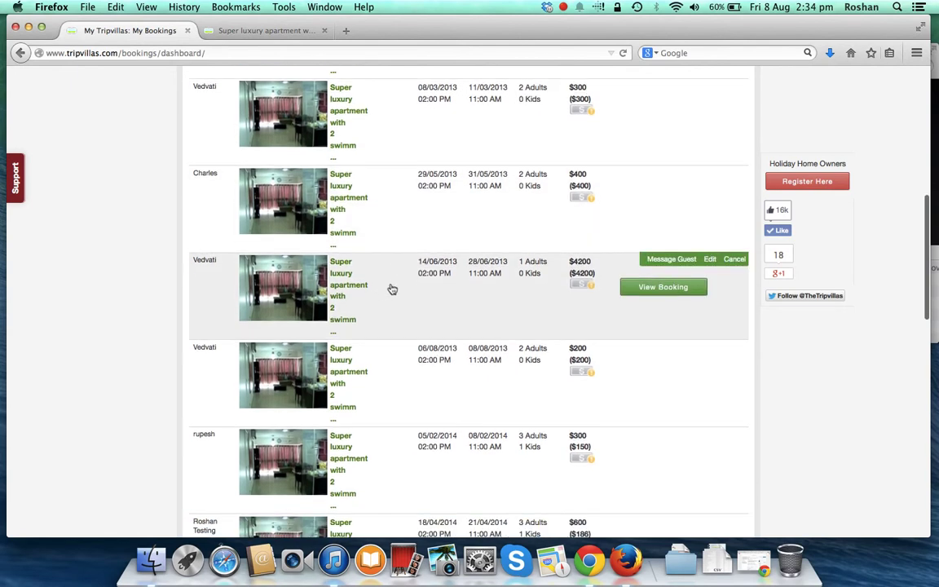
{"action": "scroll", "coordinate": [390, 280], "scroll_direction": "down", "scroll_amount": 12}
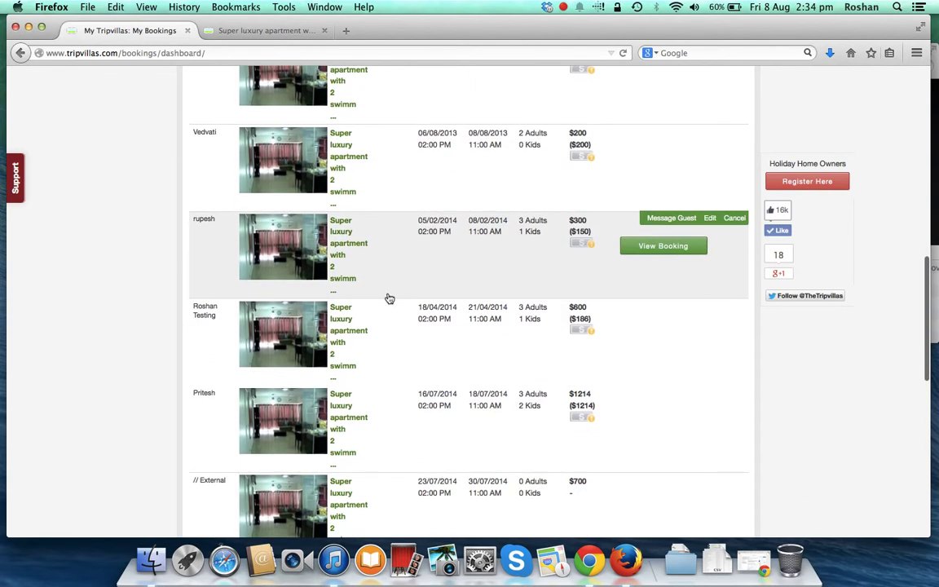
{"action": "scroll", "coordinate": [389, 299], "scroll_direction": "down", "scroll_amount": 10}
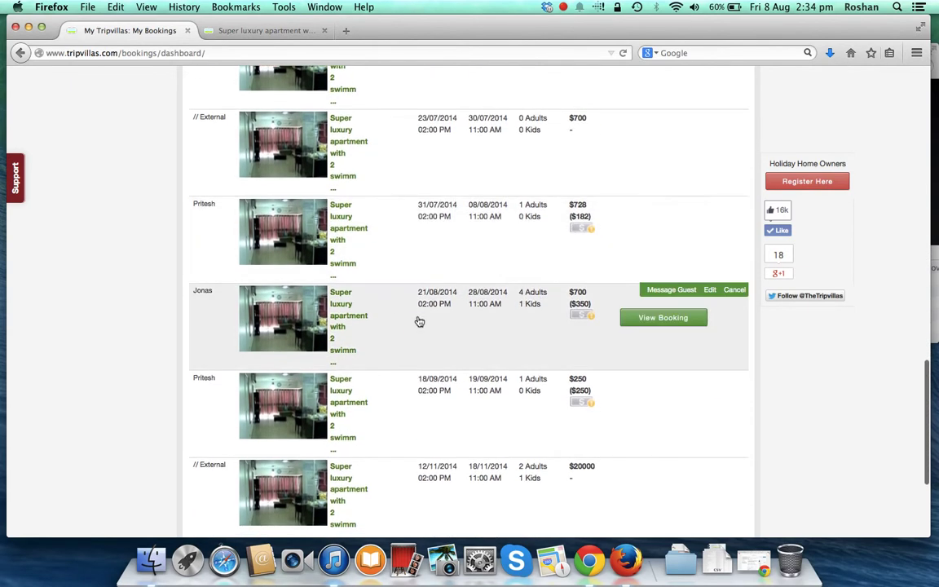
{"action": "scroll", "coordinate": [389, 293], "scroll_direction": "down", "scroll_amount": 2}
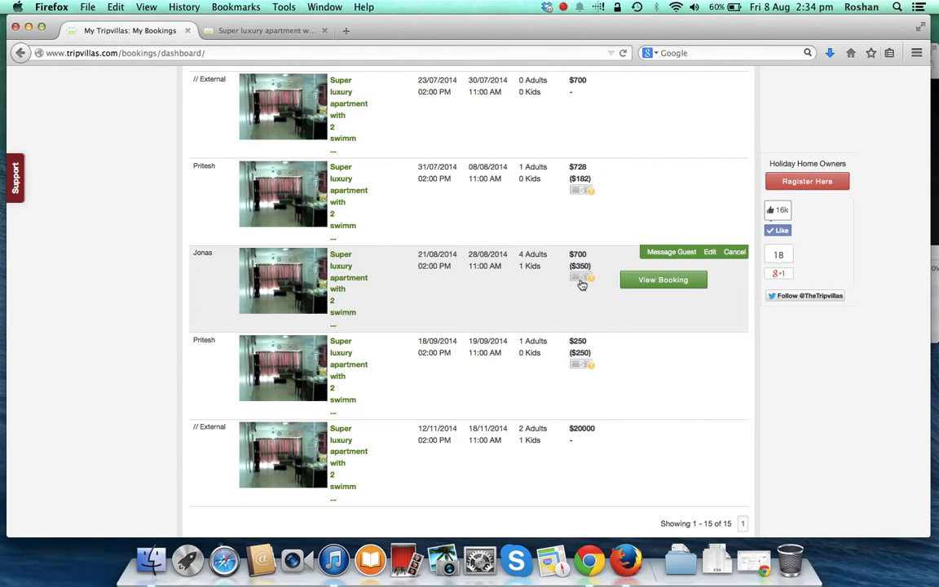
{"action": "mouse_move", "coordinate": [580, 279]}
{"action": "scroll", "coordinate": [567, 271], "scroll_direction": "up", "scroll_amount": 3}
{"action": "scroll", "coordinate": [567, 271], "scroll_direction": "up", "scroll_amount": 10}
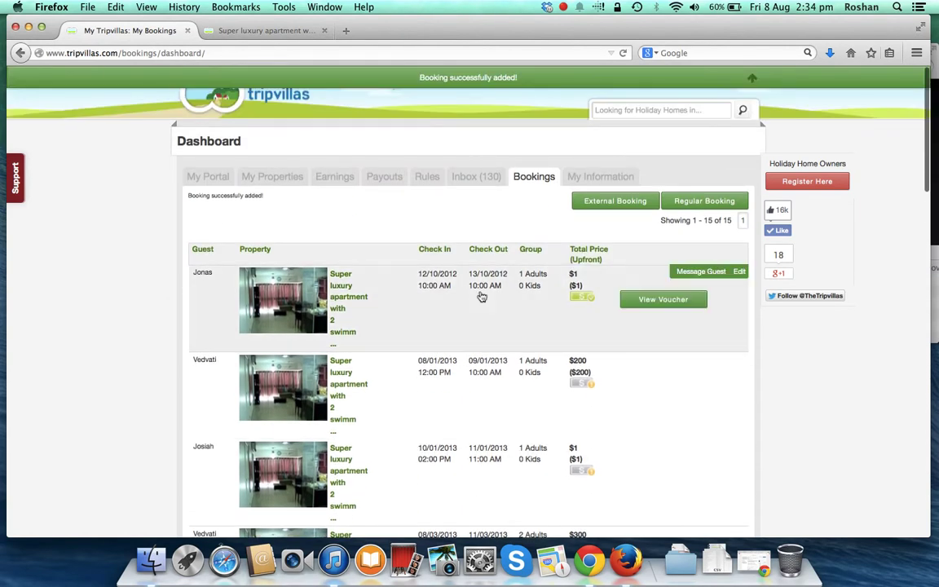
{"action": "scroll", "coordinate": [564, 307], "scroll_direction": "down", "scroll_amount": 3}
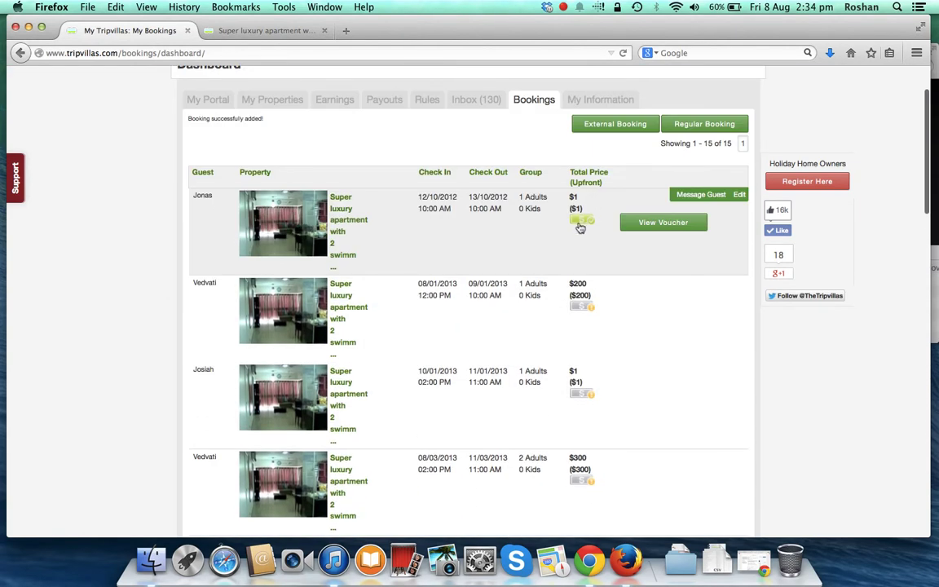
{"action": "scroll", "coordinate": [570, 250], "scroll_direction": "down", "scroll_amount": 20}
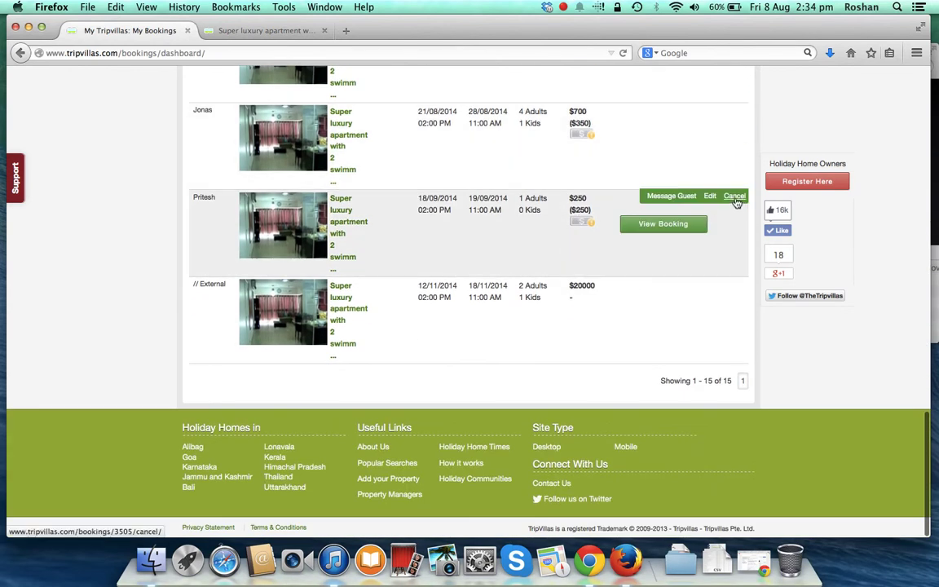
{"action": "scroll", "coordinate": [560, 162], "scroll_direction": "up", "scroll_amount": 10}
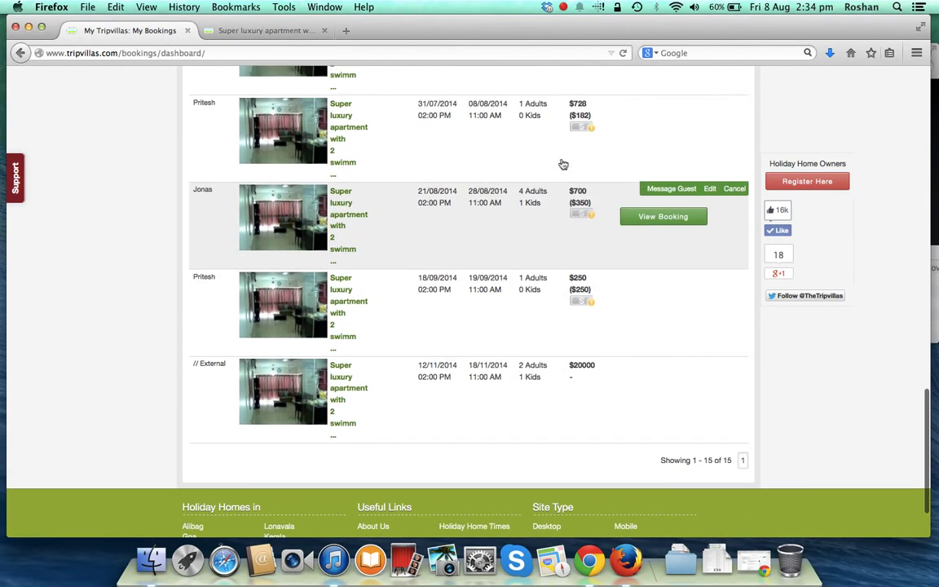
{"action": "scroll", "coordinate": [560, 163], "scroll_direction": "up", "scroll_amount": 10}
{"action": "scroll", "coordinate": [561, 162], "scroll_direction": "down", "scroll_amount": 3}
{"action": "scroll", "coordinate": [560, 162], "scroll_direction": "up", "scroll_amount": 3}
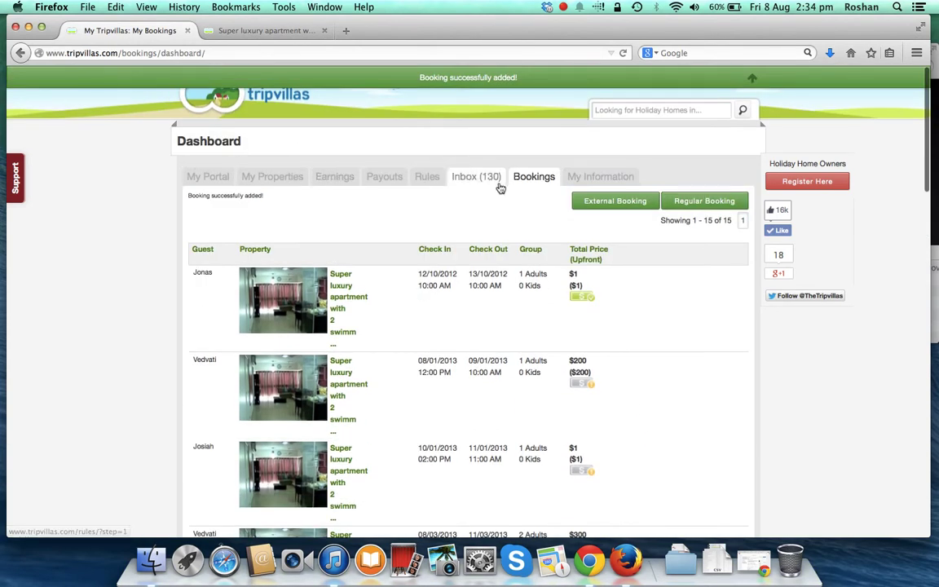
- Browse the Earnings and My Portal pages, then go to the Inbox (130) of enquiries
{"action": "left_click", "coordinate": [332, 181]}
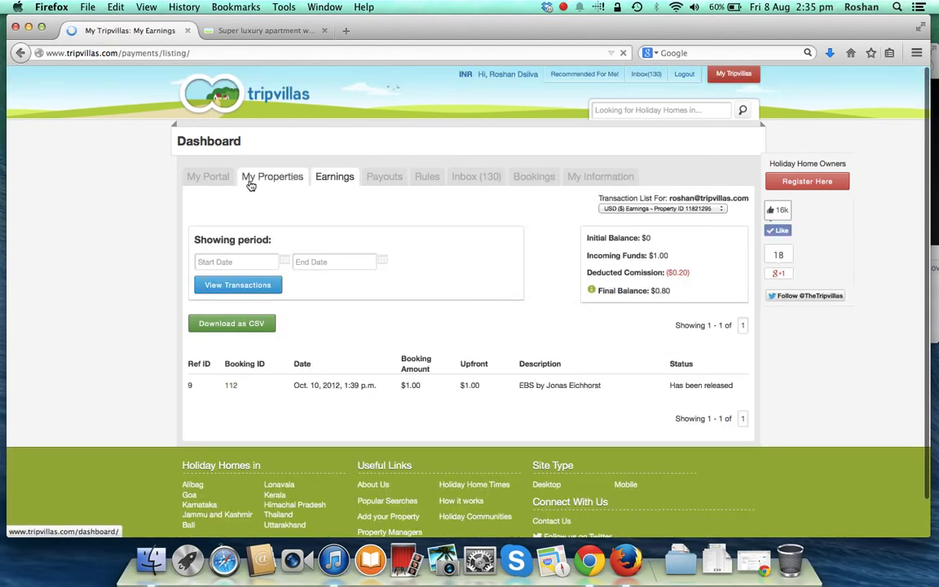
{"action": "left_click", "coordinate": [223, 185]}
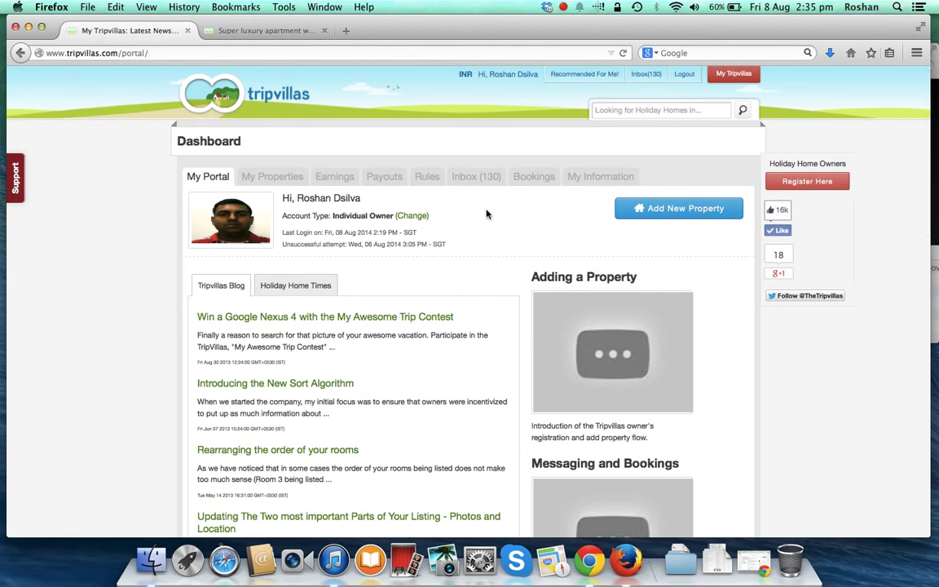
{"action": "left_click", "coordinate": [476, 176]}
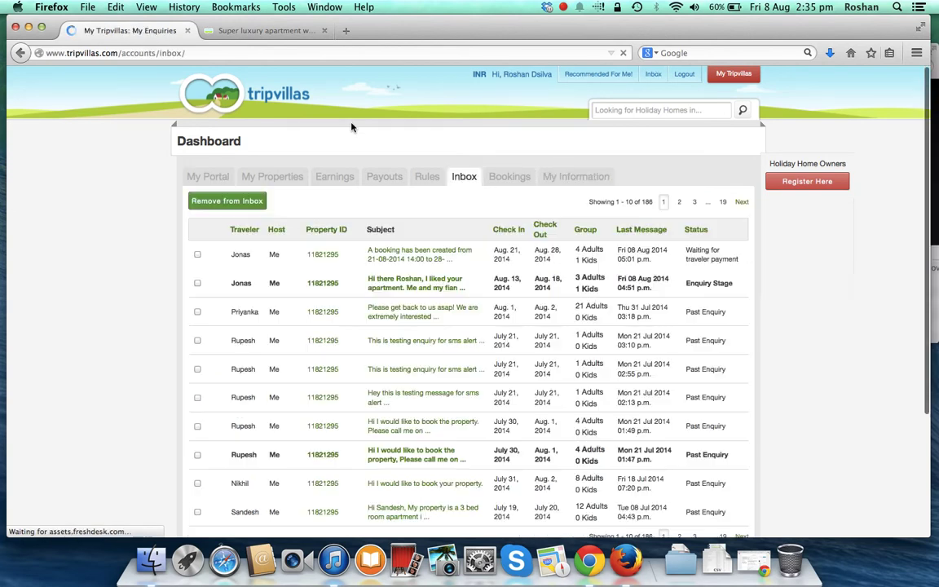
{"action": "scroll", "coordinate": [413, 254], "scroll_direction": "down", "scroll_amount": 1}
- Review the enquiry noting the booking created for 21–28/08/2014, 4 adults and 1 kid
{"action": "left_click", "coordinate": [417, 224]}
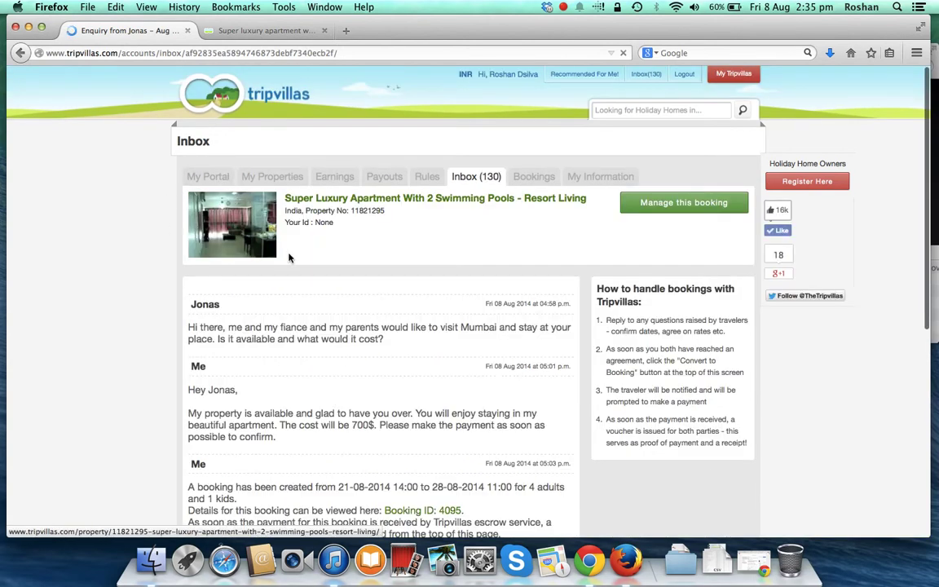
{"action": "scroll", "coordinate": [346, 272], "scroll_direction": "down", "scroll_amount": 1}
{"action": "scroll", "coordinate": [346, 273], "scroll_direction": "down", "scroll_amount": 3}
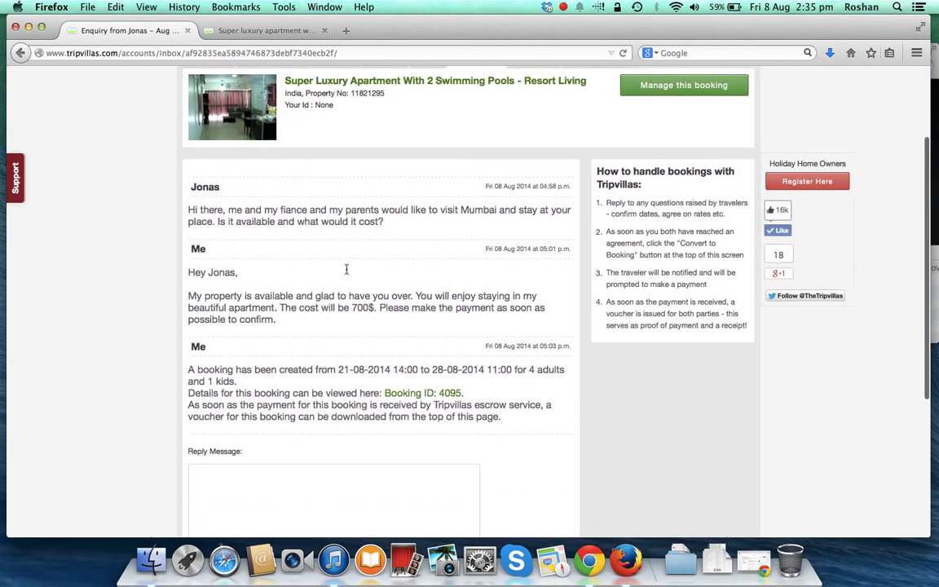
{"action": "scroll", "coordinate": [346, 268], "scroll_direction": "up", "scroll_amount": 5}
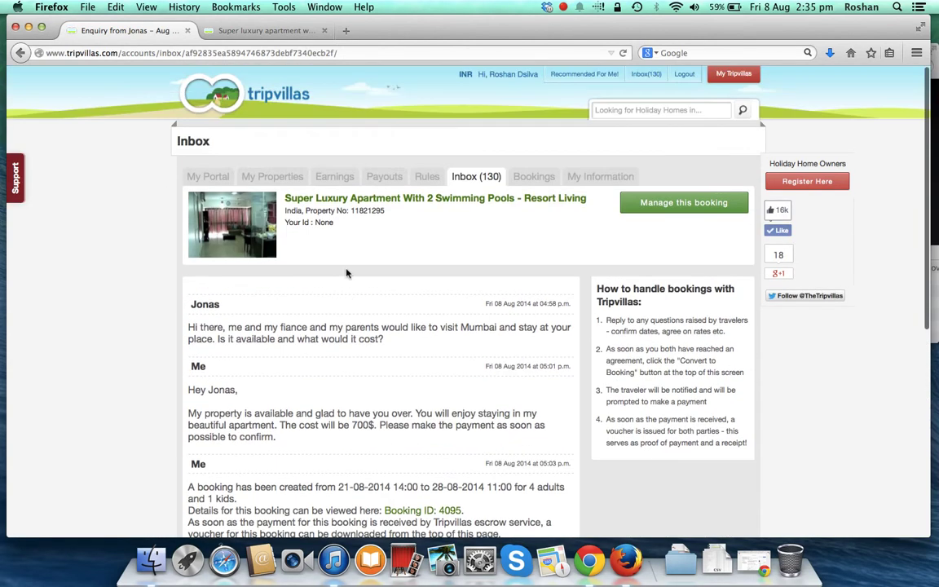
- Return to the inbox and open the 13–18 August 2014 enquiry valued at 740 USD
{"action": "left_click", "coordinate": [469, 176]}
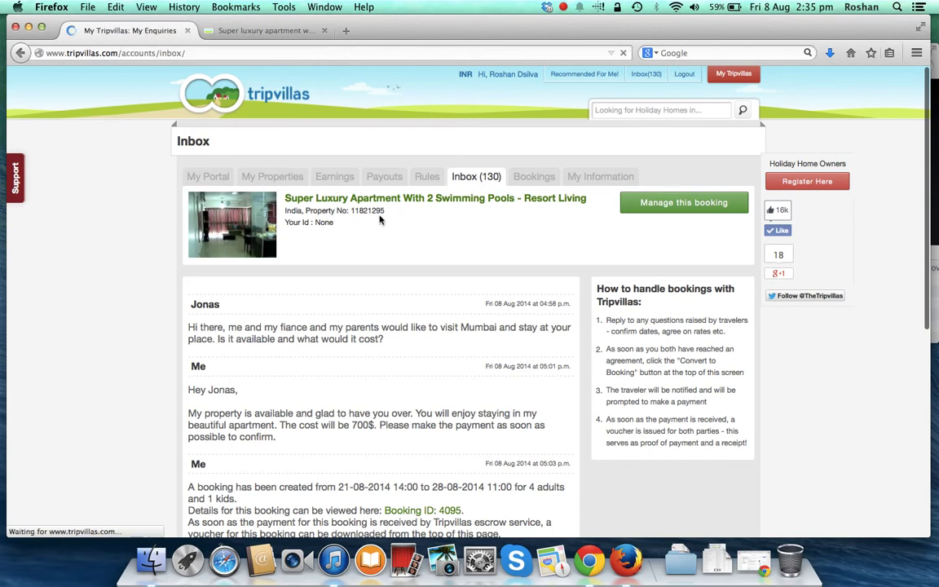
{"action": "left_click", "coordinate": [433, 288]}
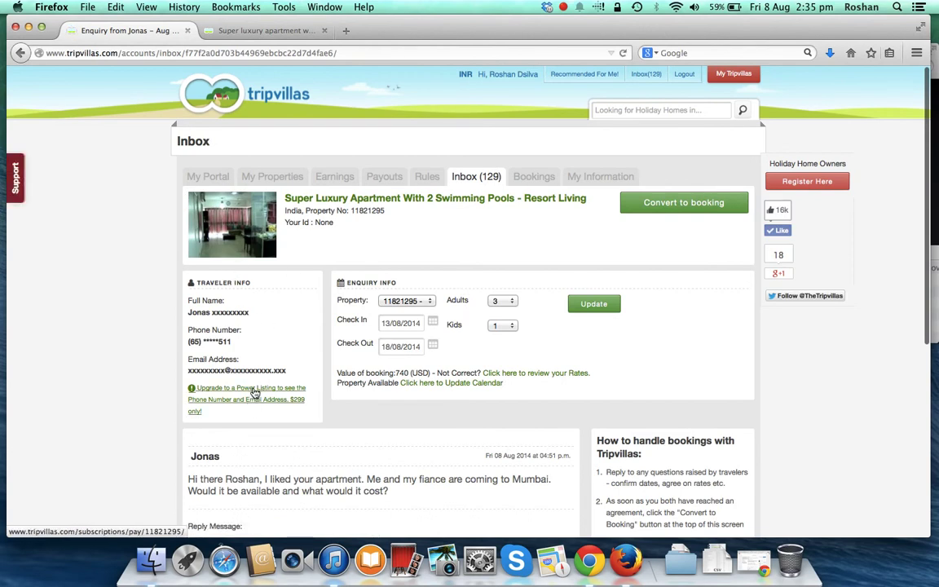
{"action": "scroll", "coordinate": [261, 359], "scroll_direction": "down", "scroll_amount": 2}
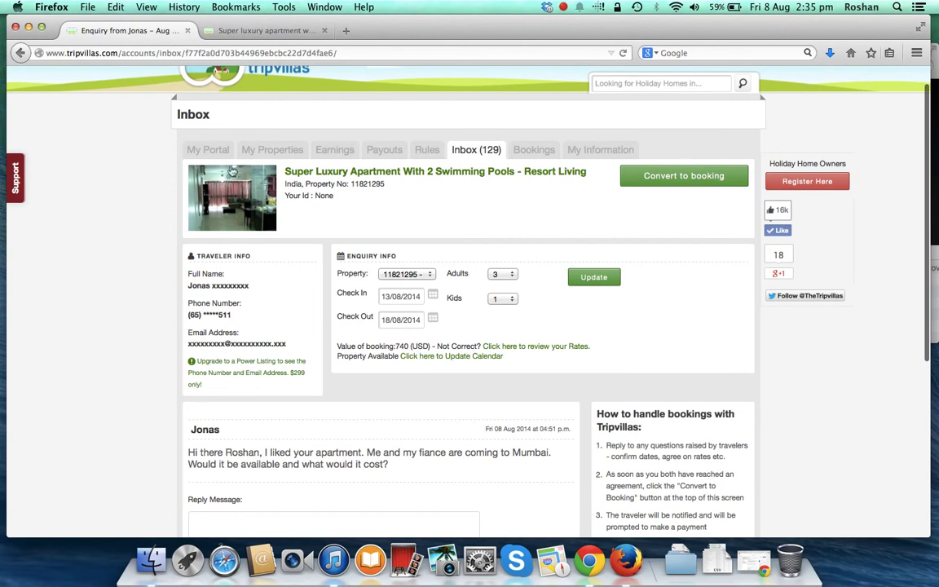
- Switch to My Properties to see the super luxury apartment at $130 per night
{"action": "left_click", "coordinate": [265, 156]}
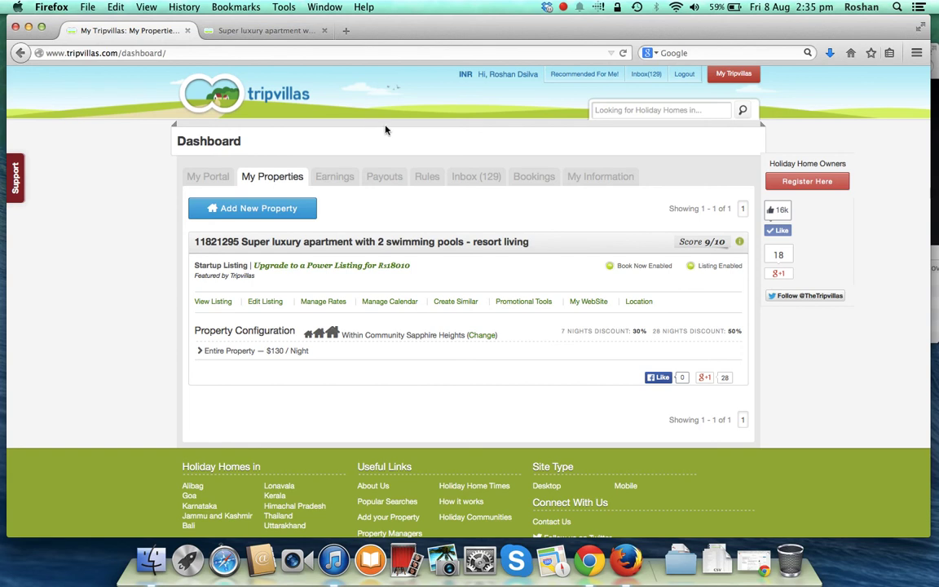
{"action": "left_click", "coordinate": [563, 8]}
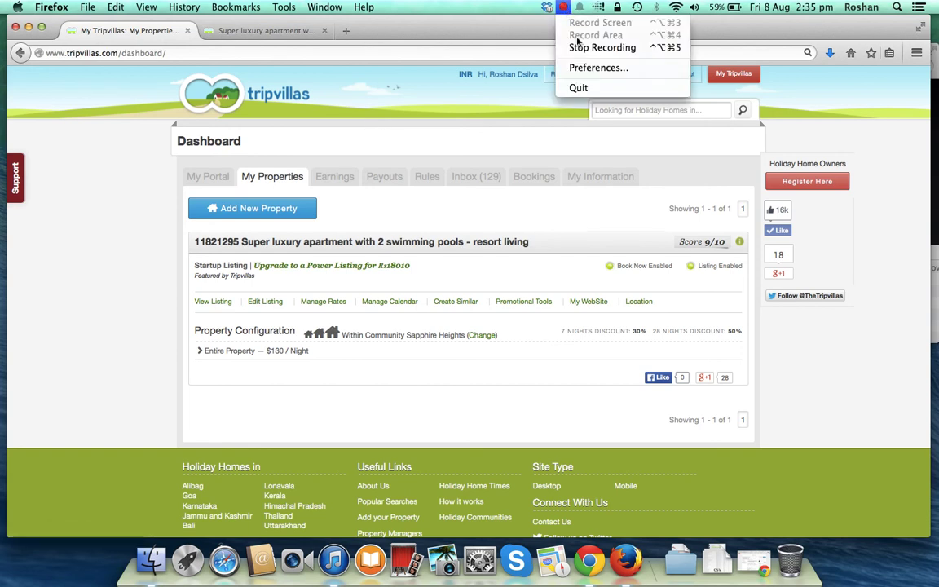